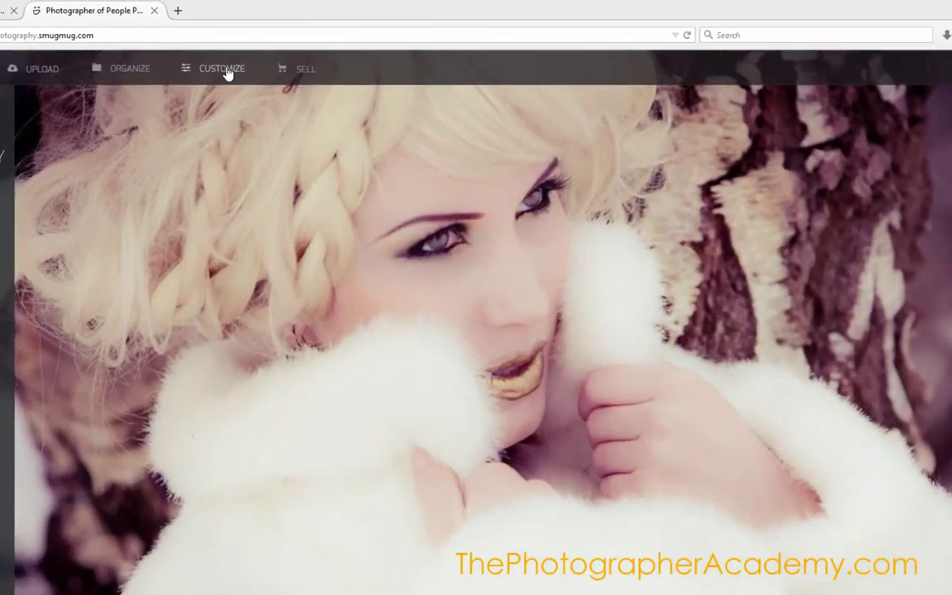
In the Content and Design editor, remove the homepage's background photo from the Background settings
left_click(252, 51)
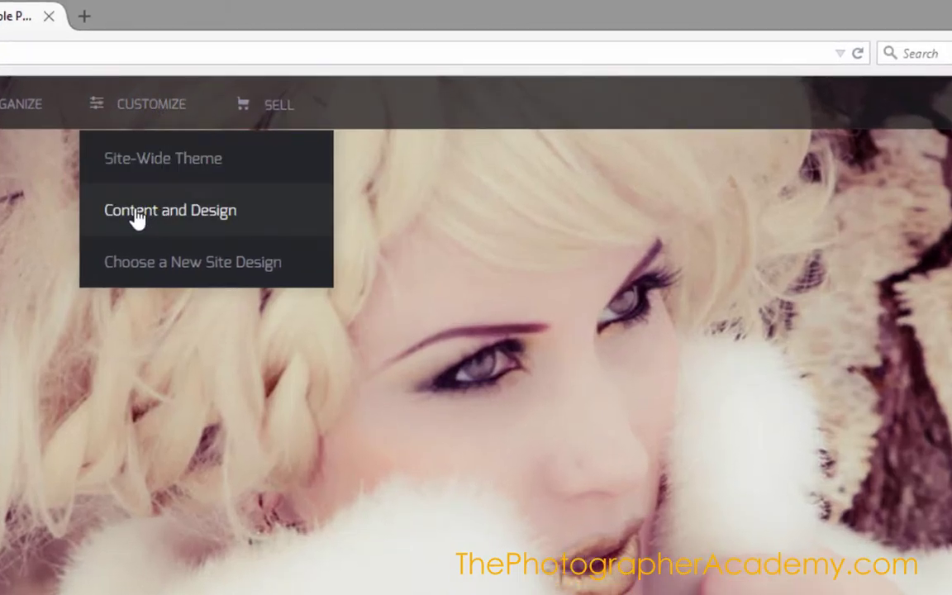
left_click(137, 213)
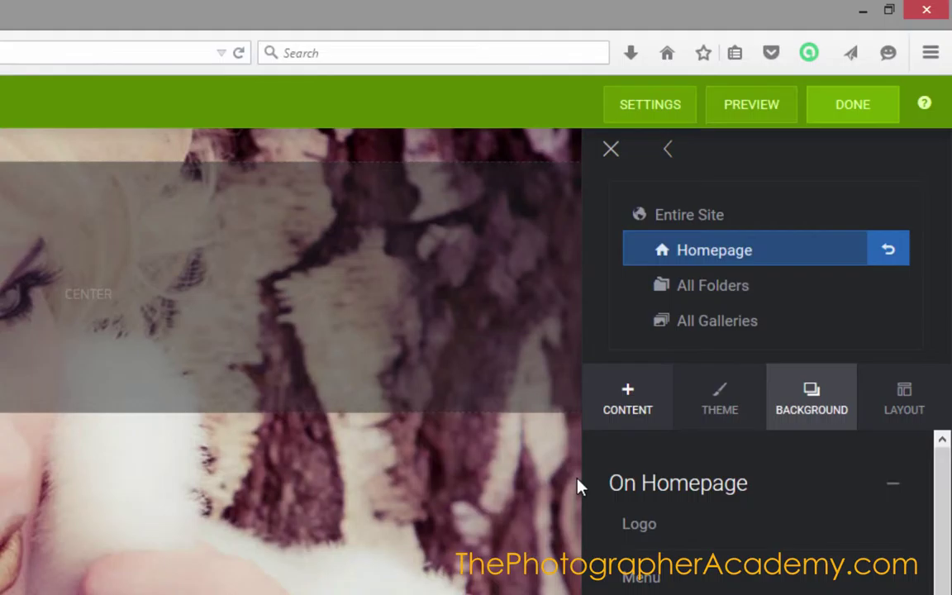
left_click(814, 411)
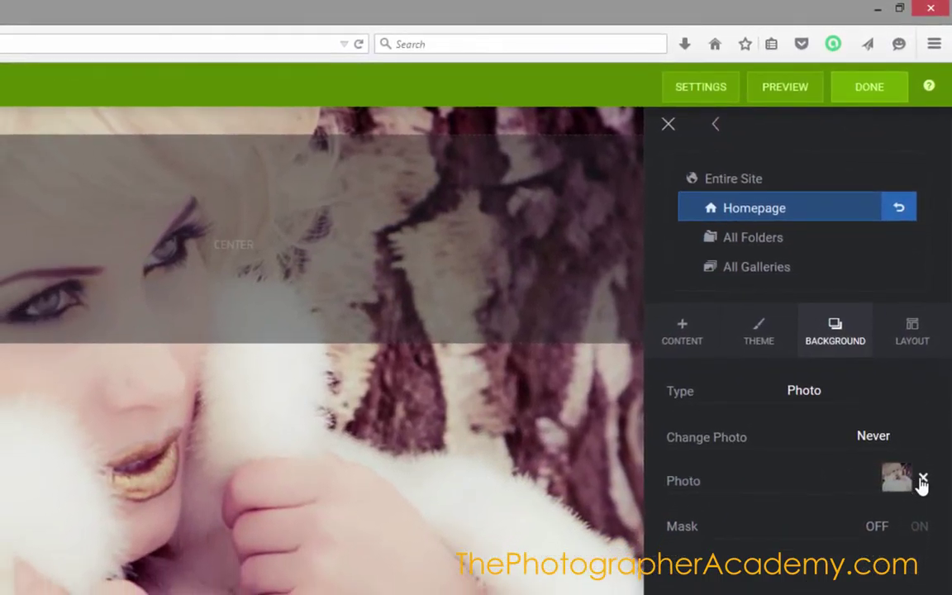
left_click(922, 481)
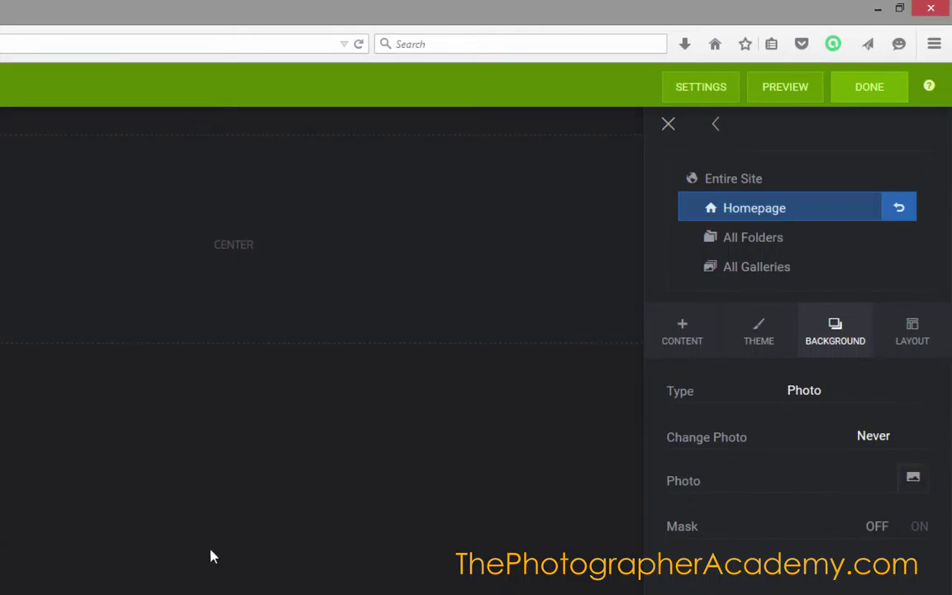
Drag a Carousel block from the Photos content list onto the homepage
left_click(682, 332)
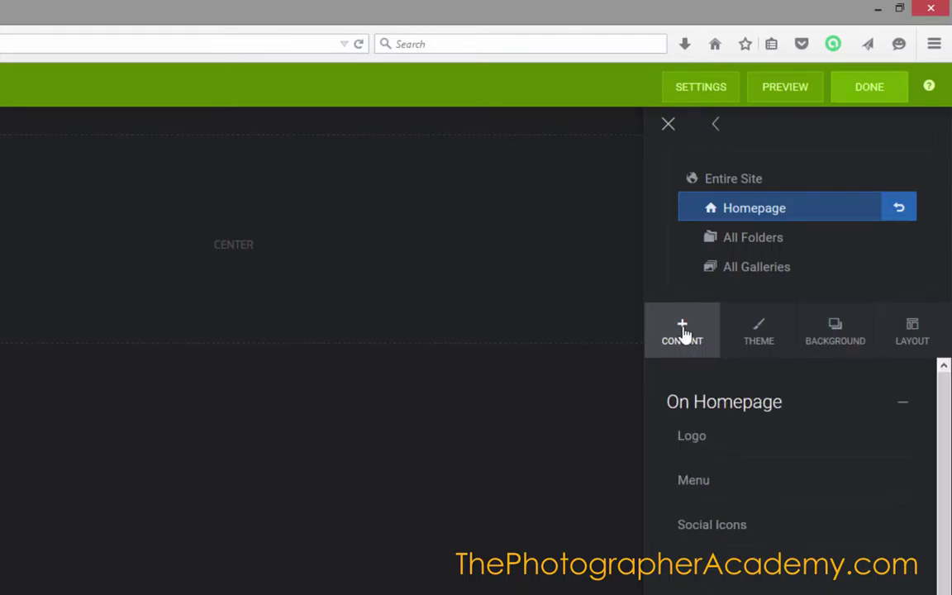
left_click(595, 323)
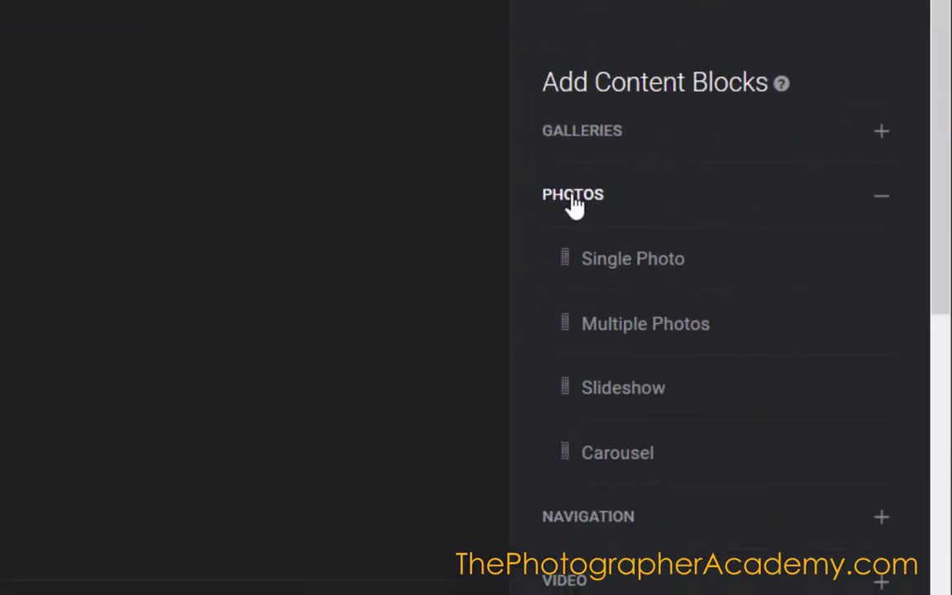
scroll(580, 237, "down", 5)
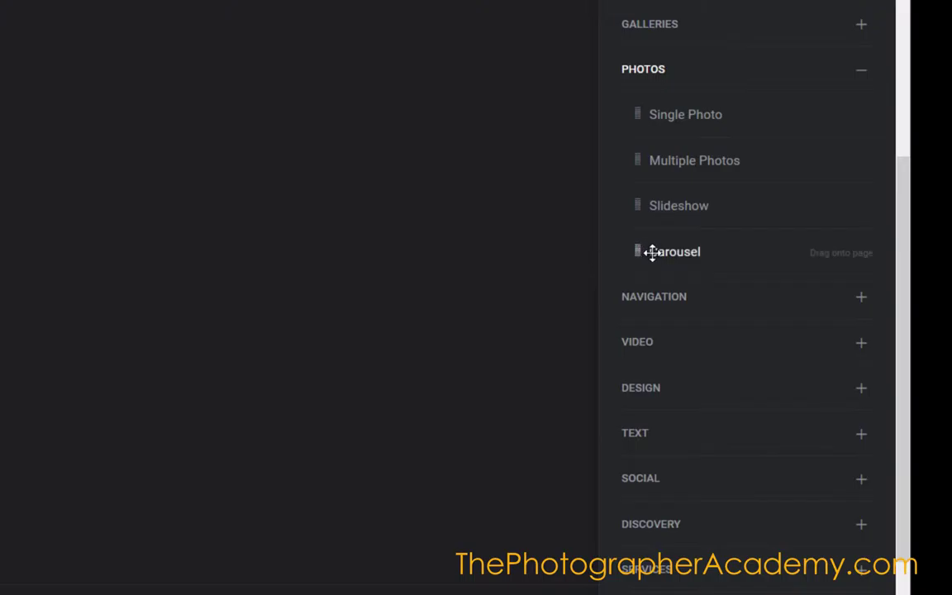
left_click_drag(725, 312, 363, 0)
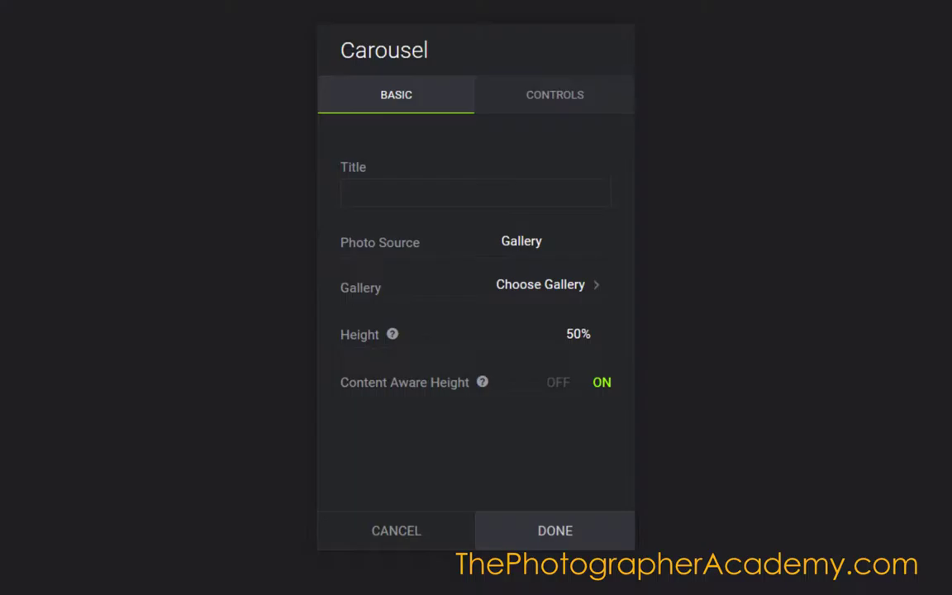
Keep Gallery as the photo source and pick the Fashion gallery from the Commercial folder
left_click(517, 248)
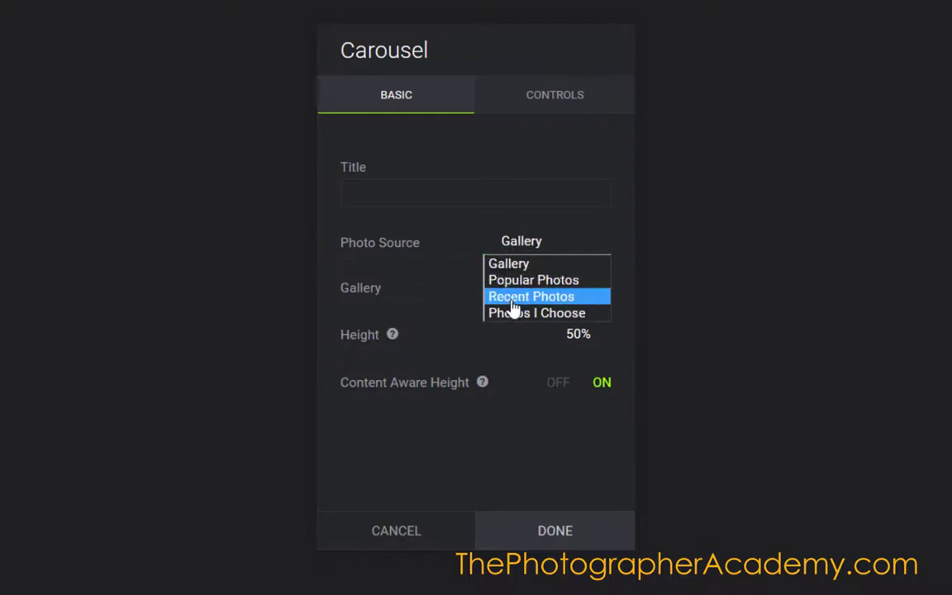
left_click(518, 253)
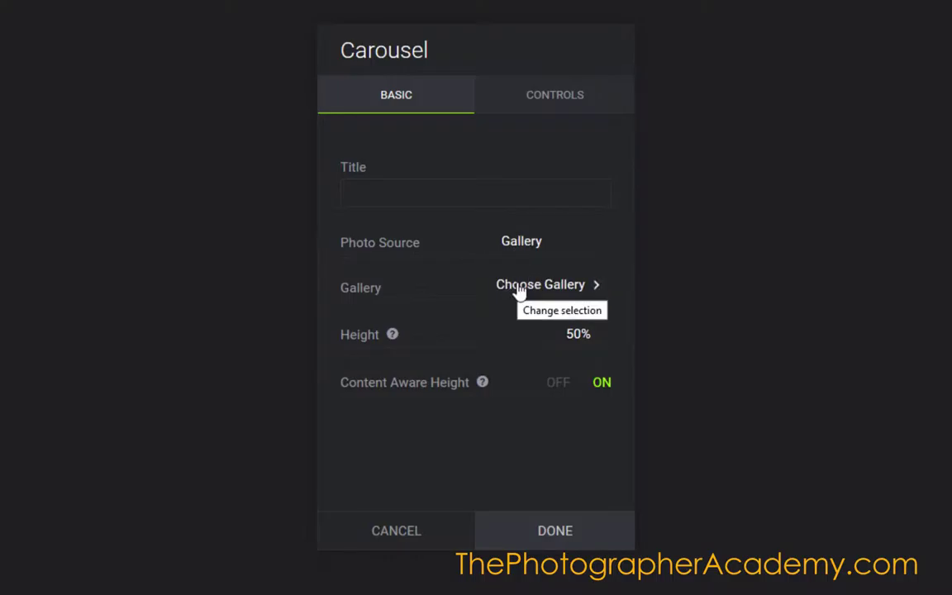
left_click(519, 286)
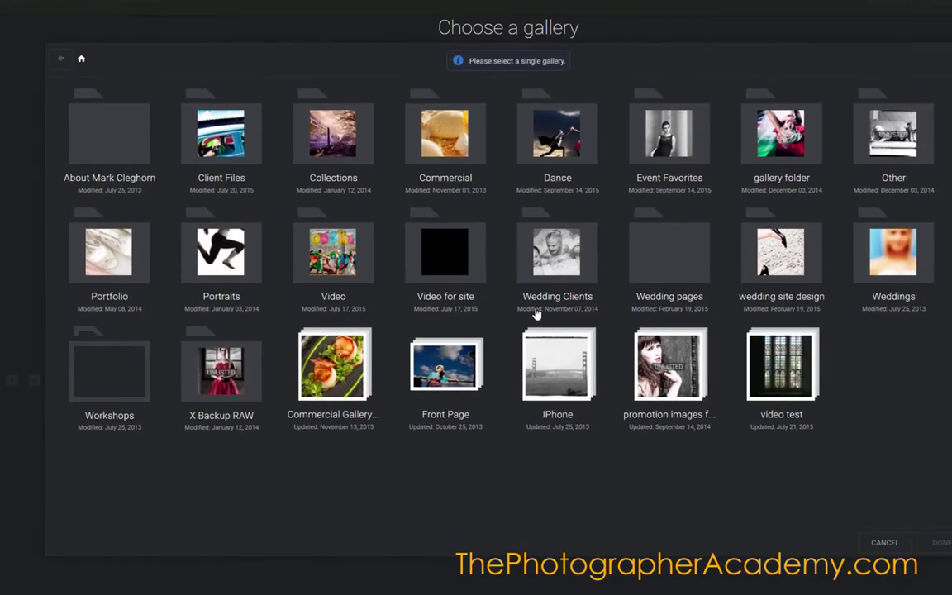
left_click(463, 151)
left_click(334, 153)
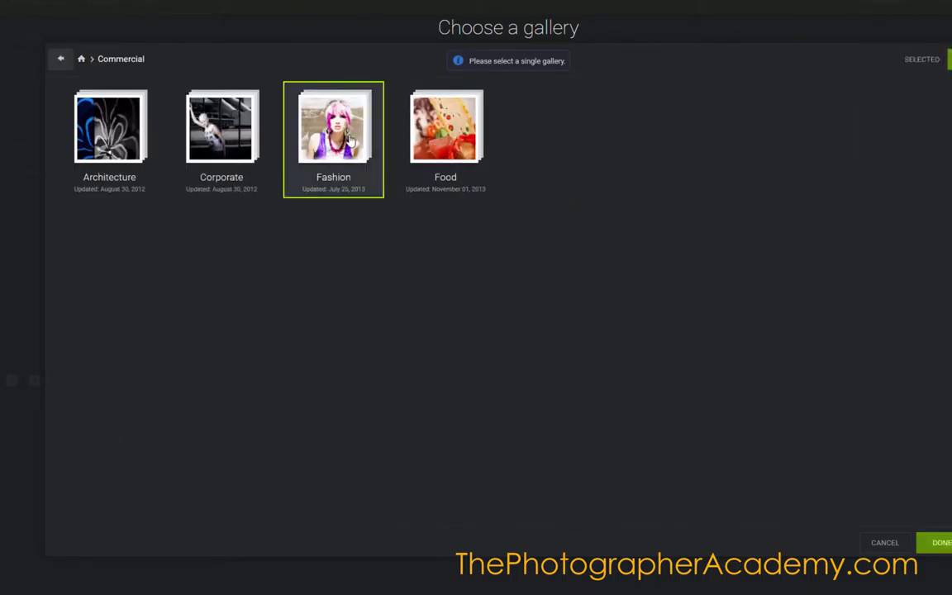
left_click(936, 543)
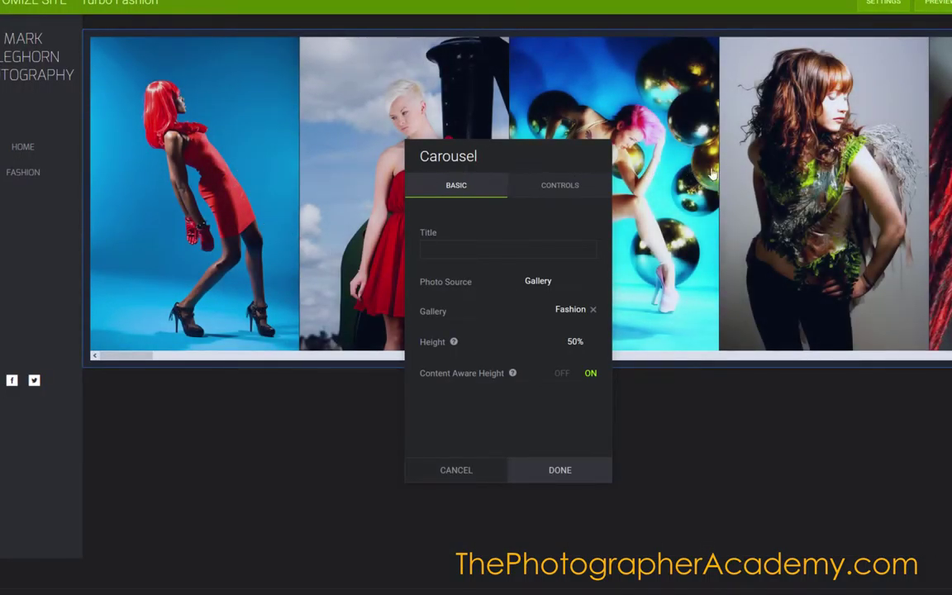
left_click(575, 344)
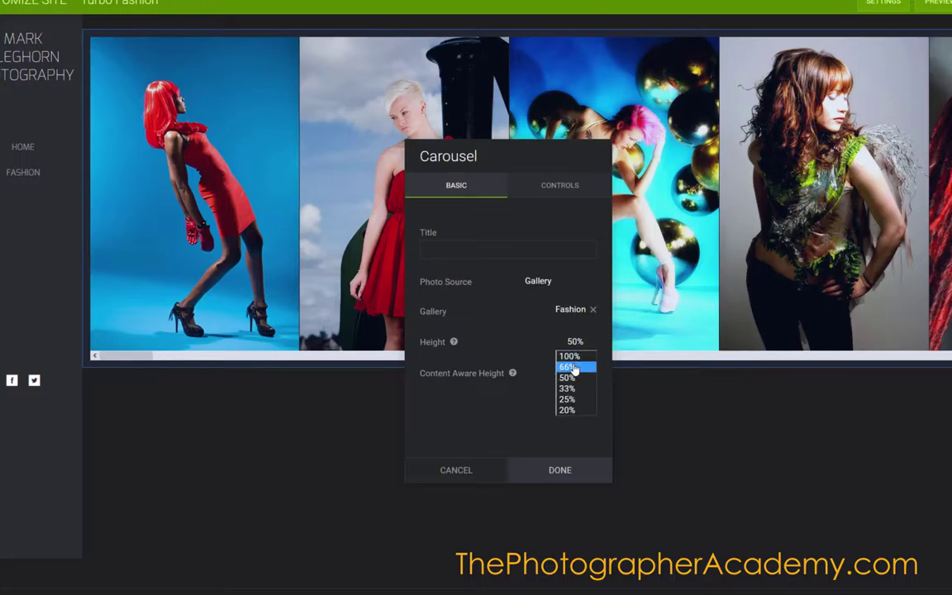
left_click(574, 368)
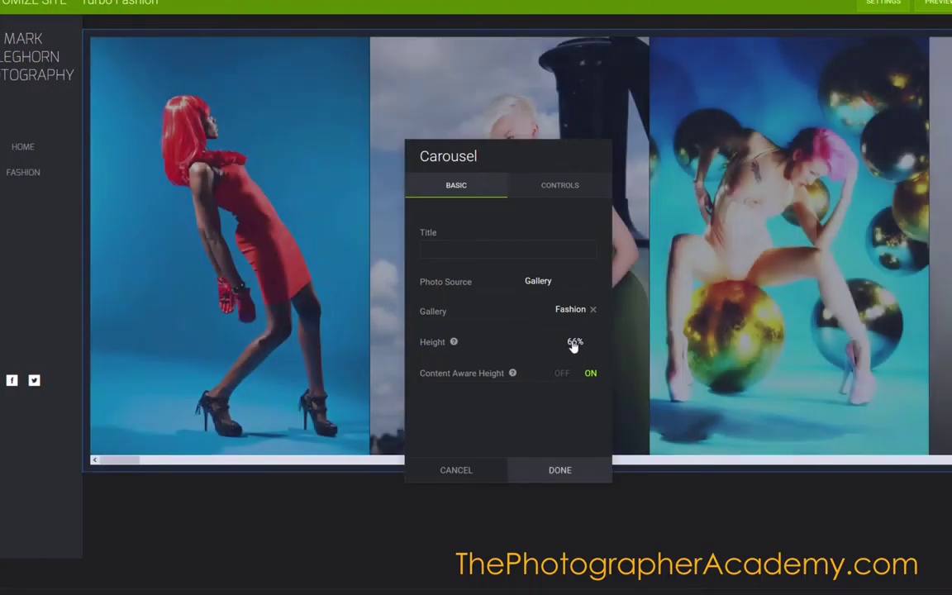
left_click(574, 343)
left_click(569, 357)
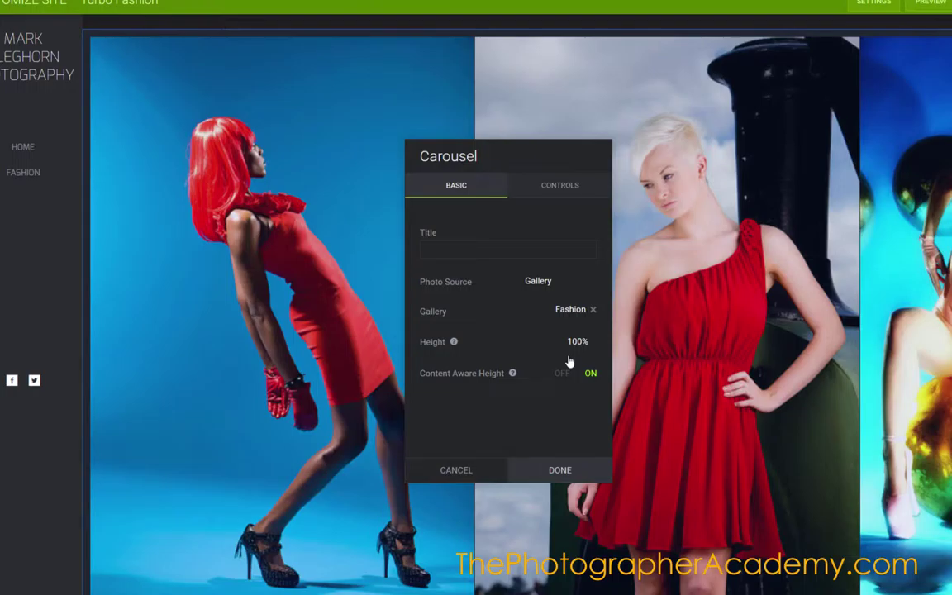
left_click(576, 343)
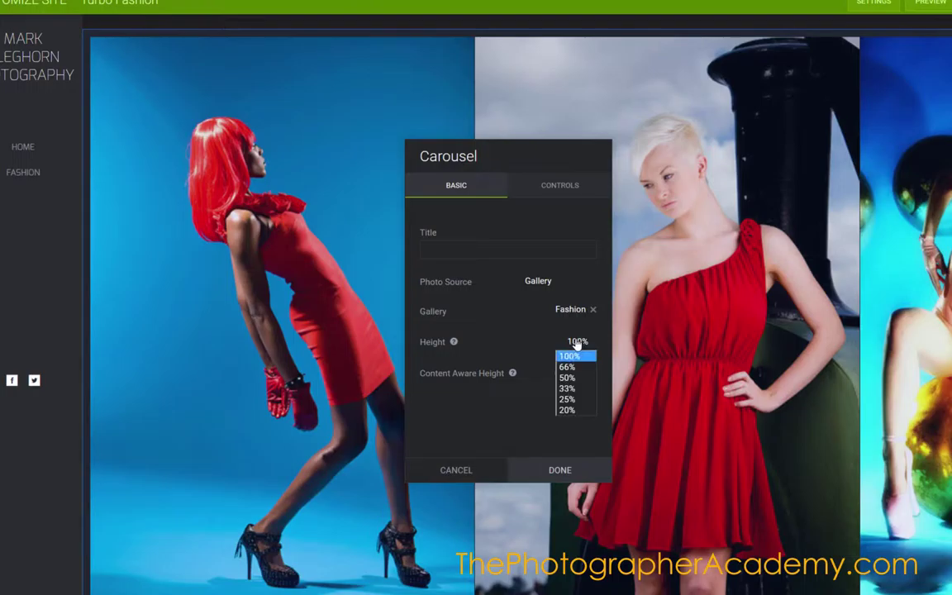
left_click(569, 379)
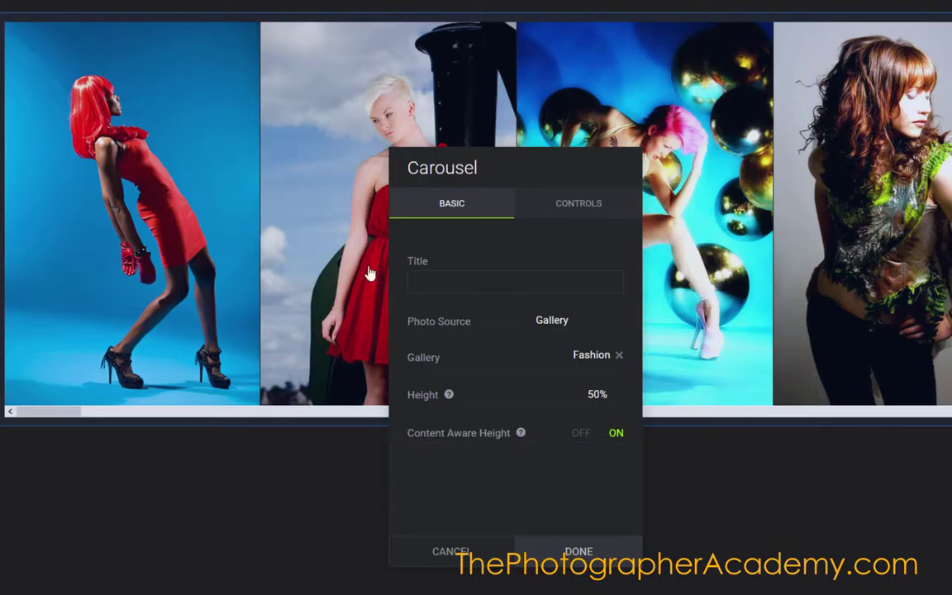
Turn navigation arrows off, set auto scroll speed to Fast, and enable Loop and Randomize Images
left_click(580, 204)
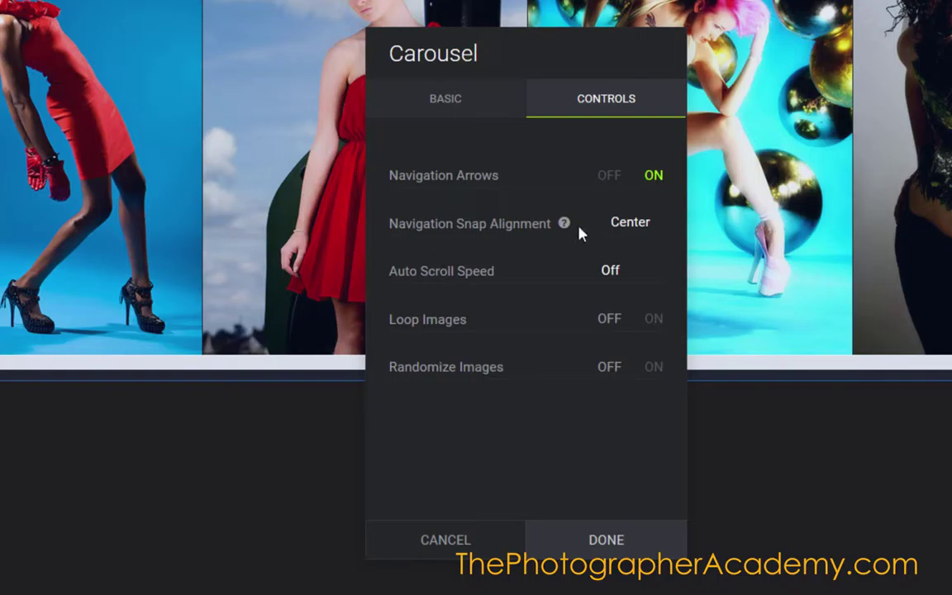
left_click(609, 177)
left_click(608, 275)
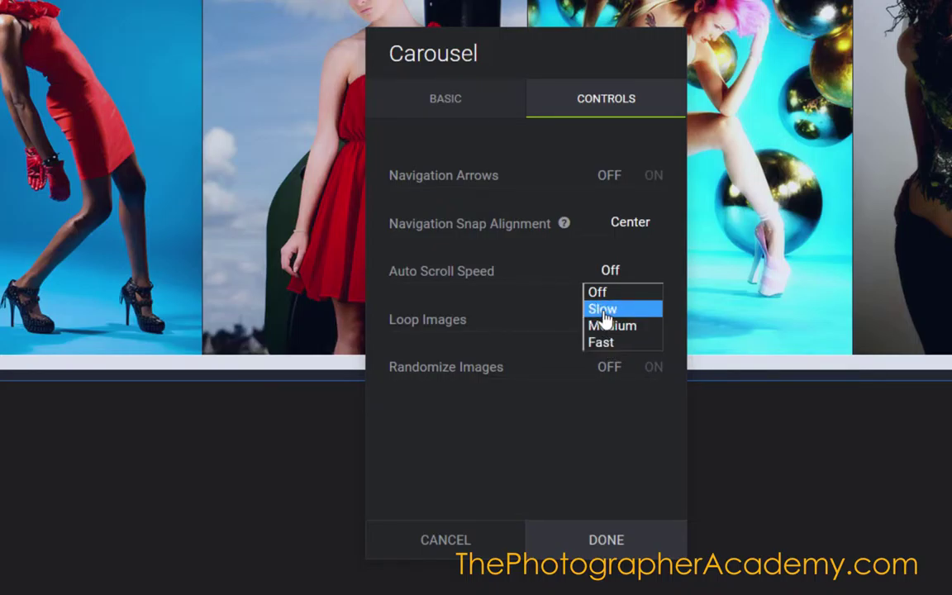
left_click(605, 316)
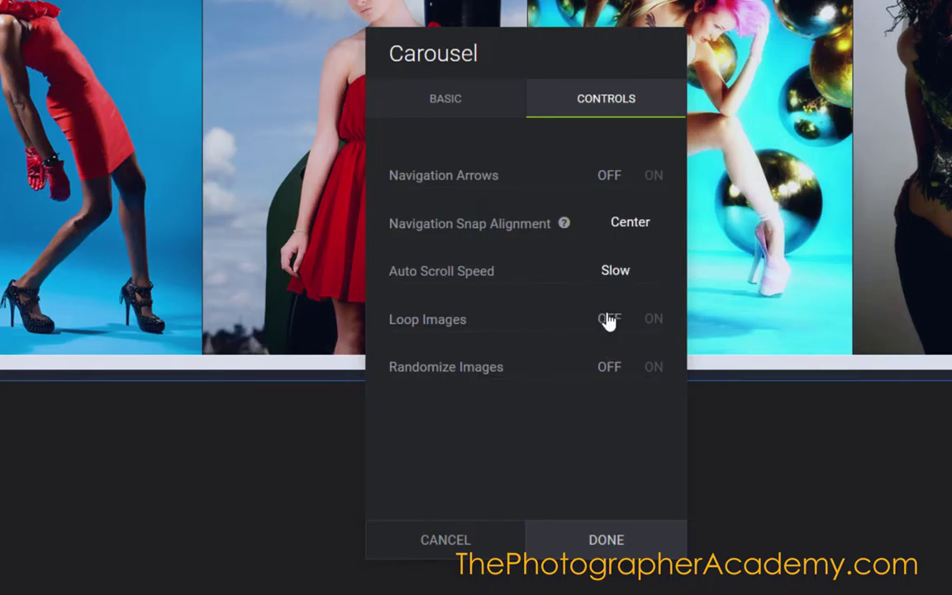
left_click(616, 276)
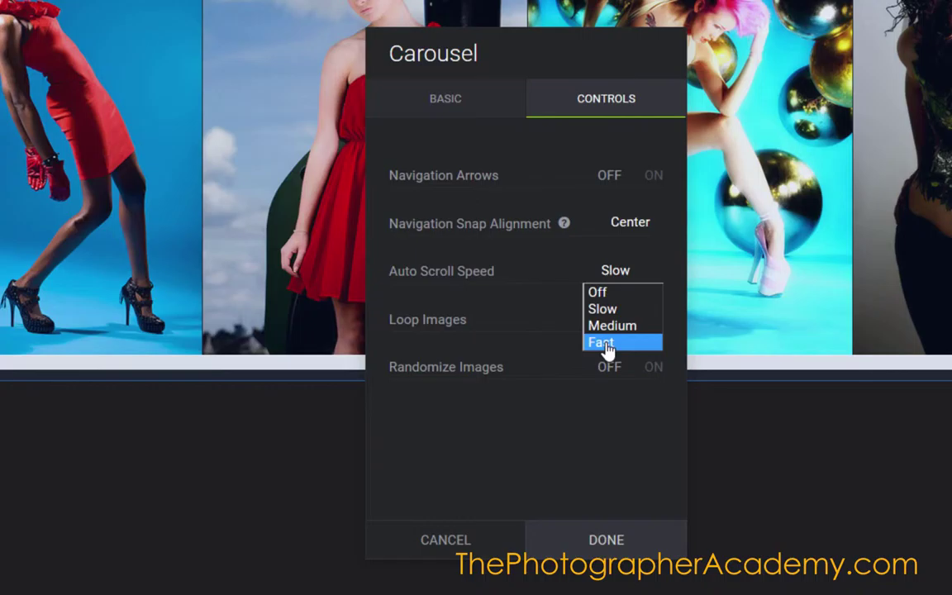
left_click(609, 344)
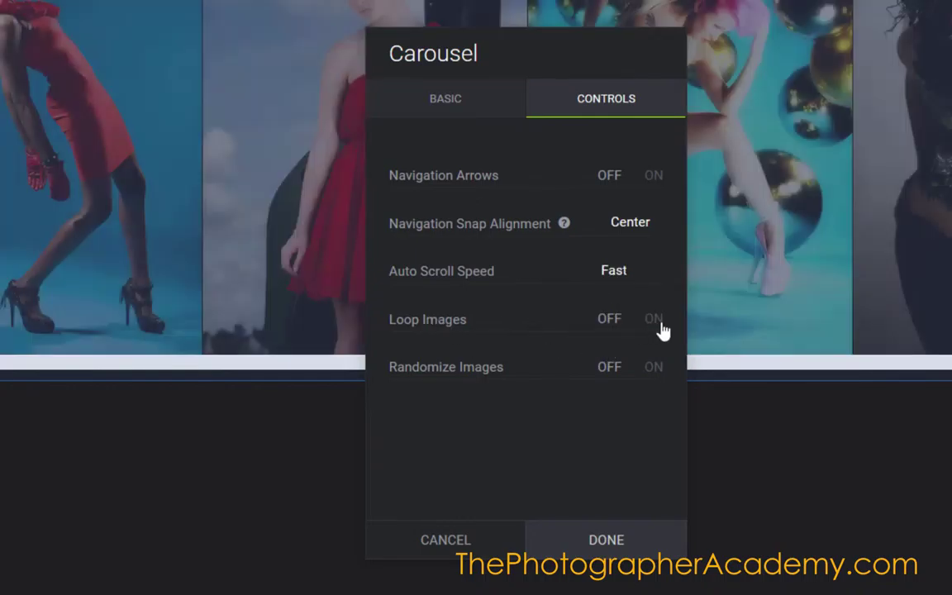
left_click(658, 322)
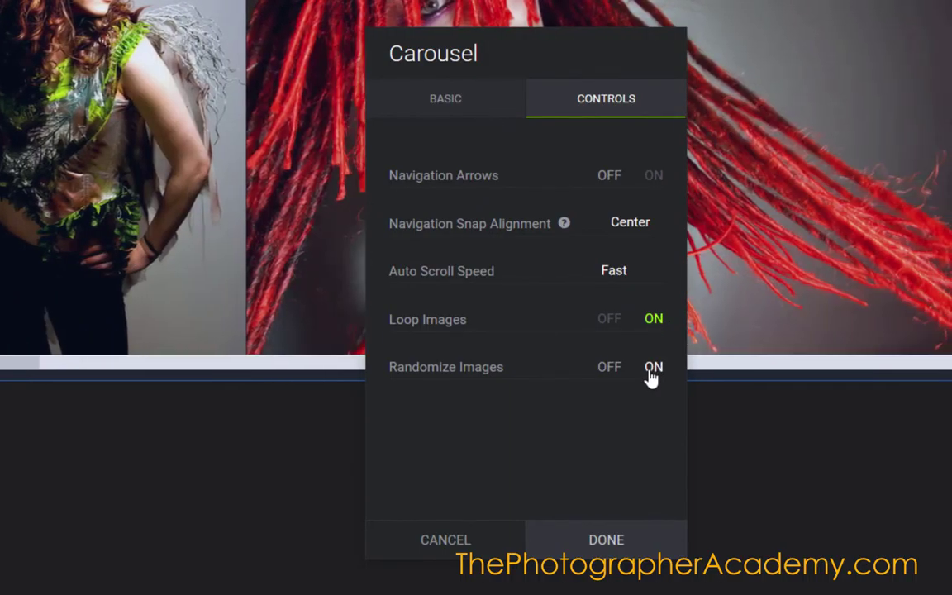
left_click(652, 370)
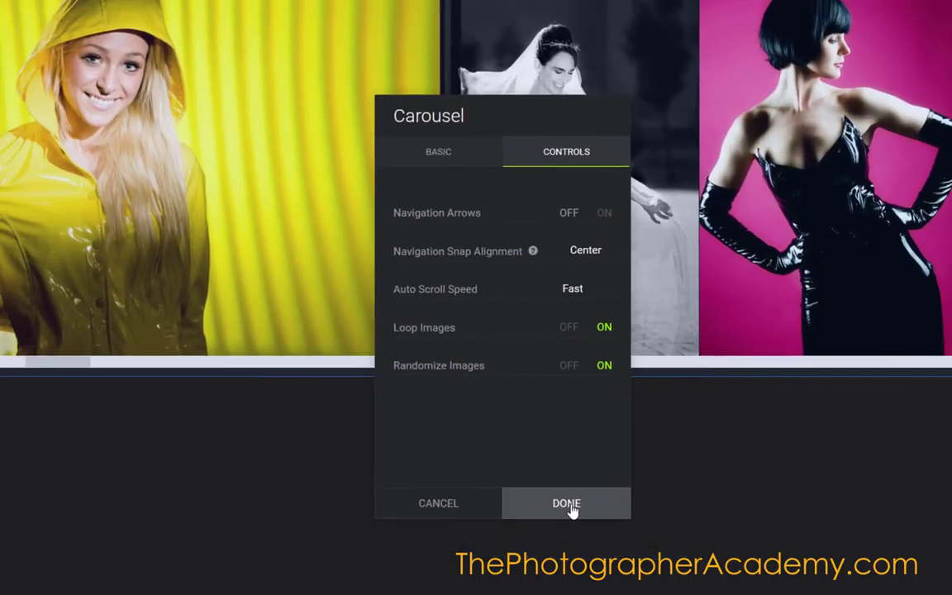
left_click(621, 525)
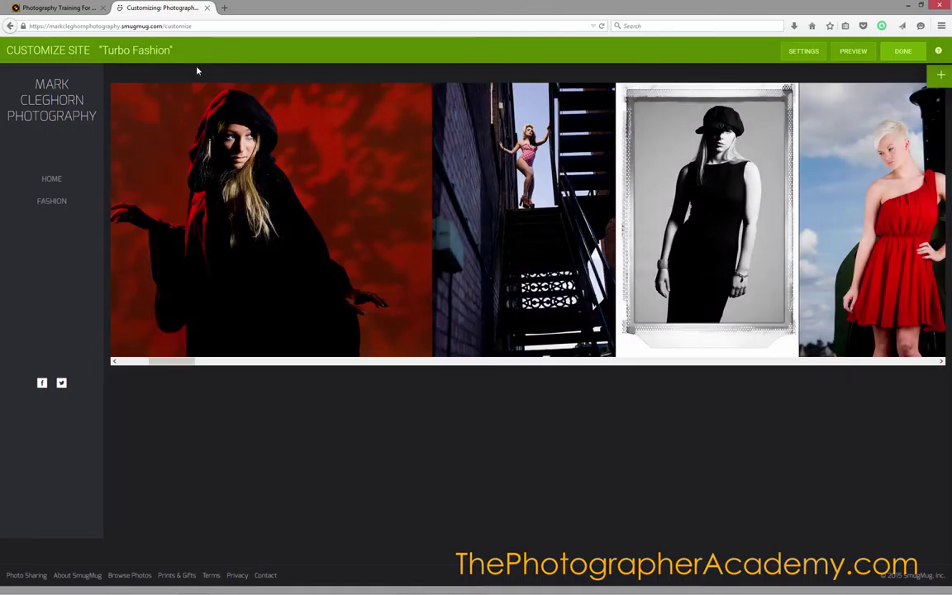
Set the carousel's height to 100% in its Basic settings and apply it
mouse_move(155, 89)
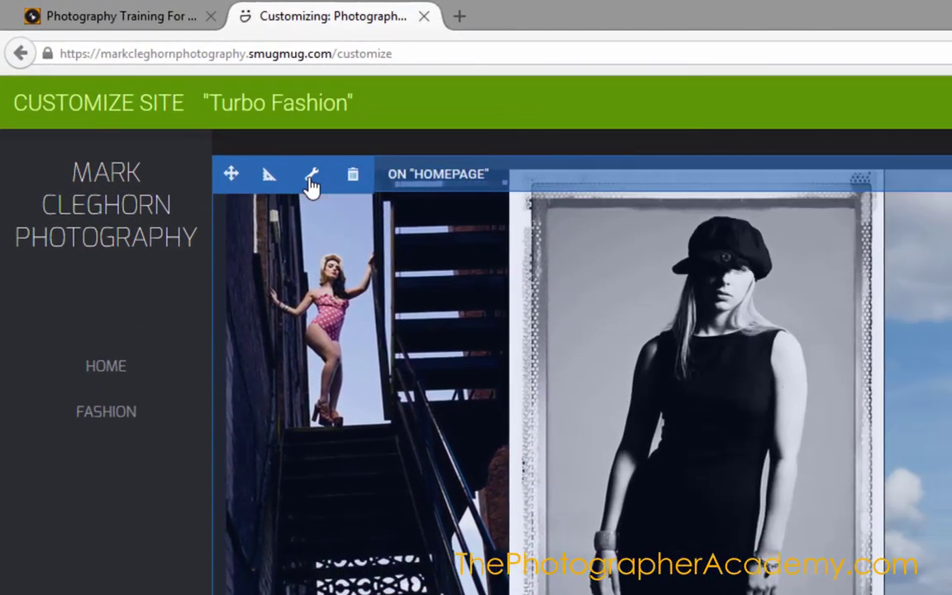
left_click(311, 178)
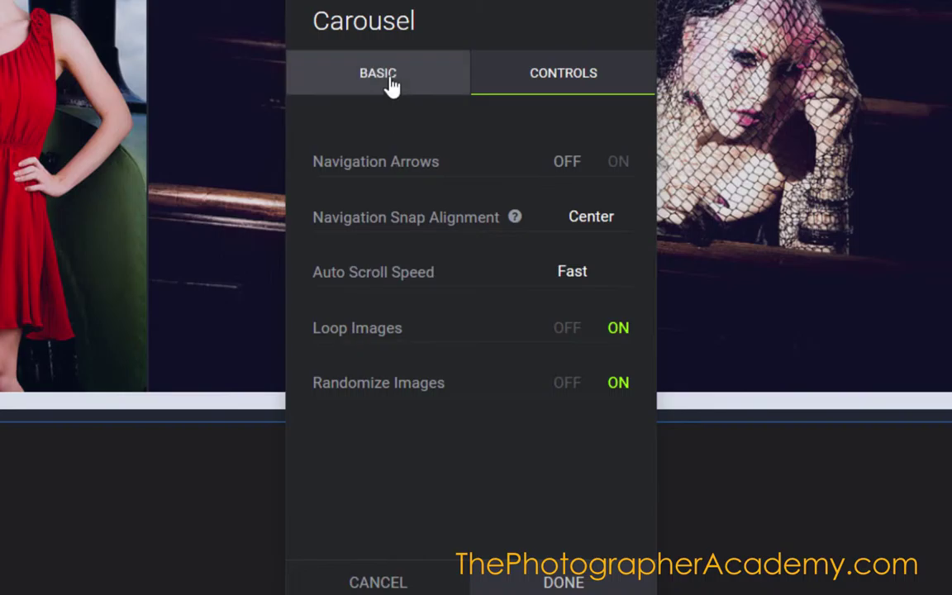
left_click(391, 85)
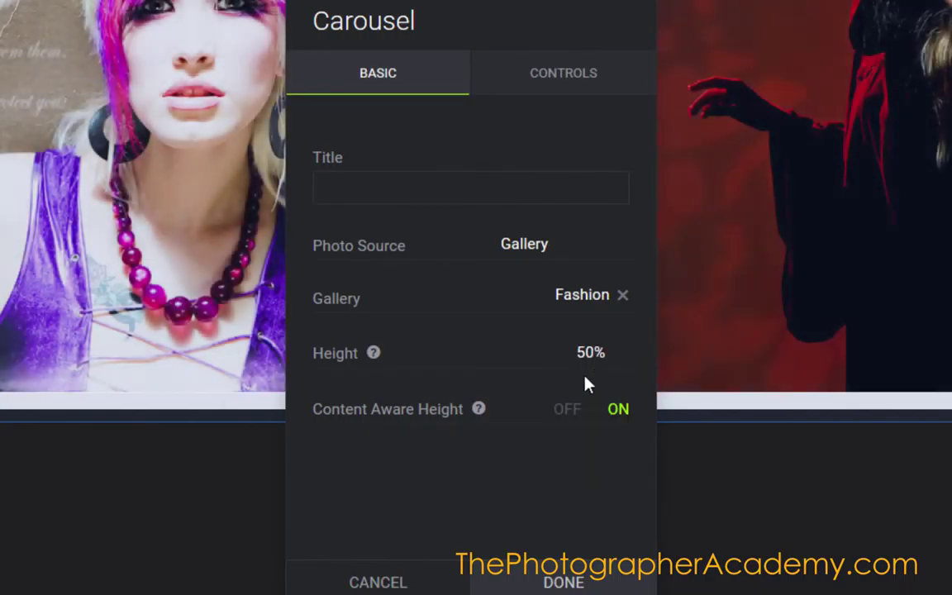
left_click(589, 354)
left_click(578, 379)
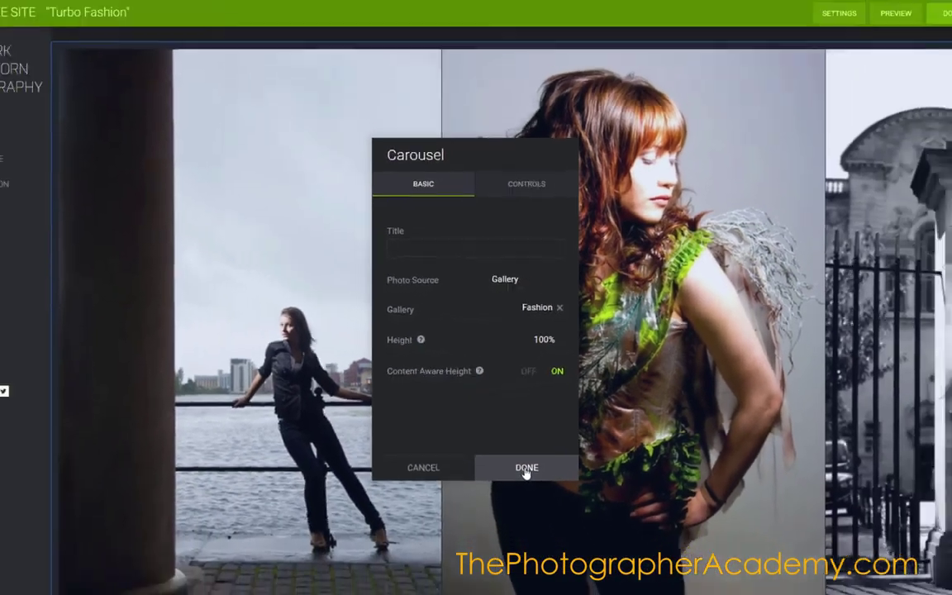
left_click(563, 583)
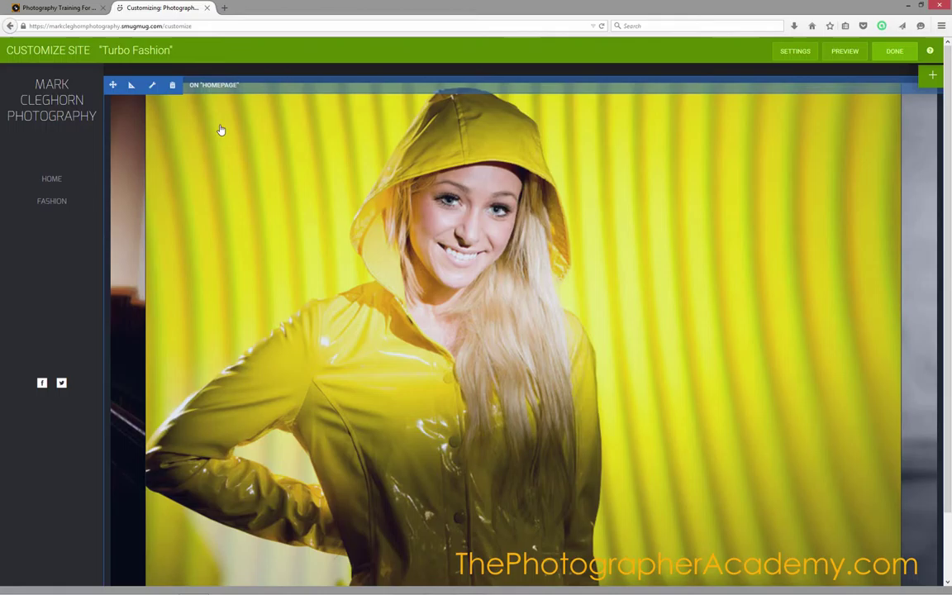
Reopen the carousel settings and change its height back to 50%
left_click(152, 86)
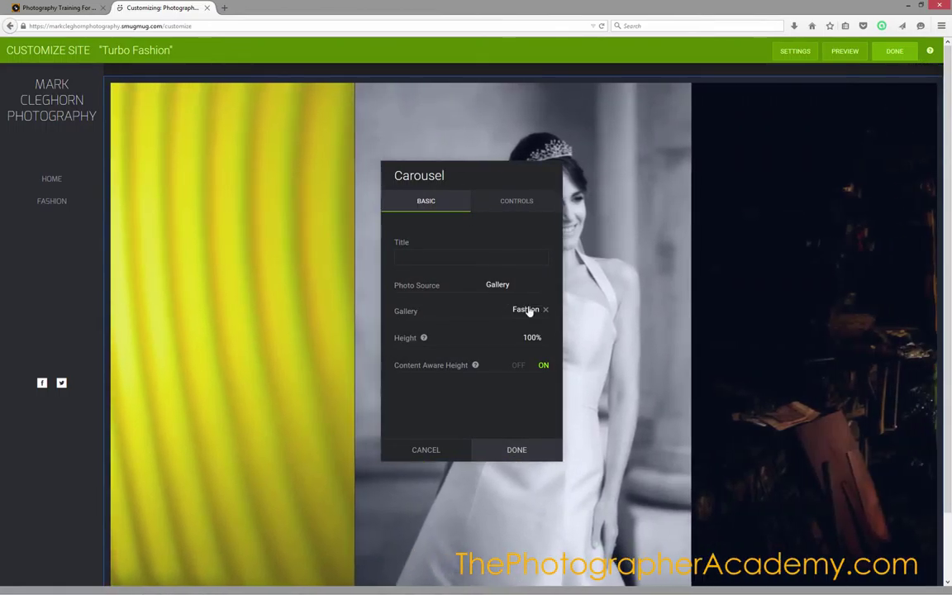
left_click(531, 337)
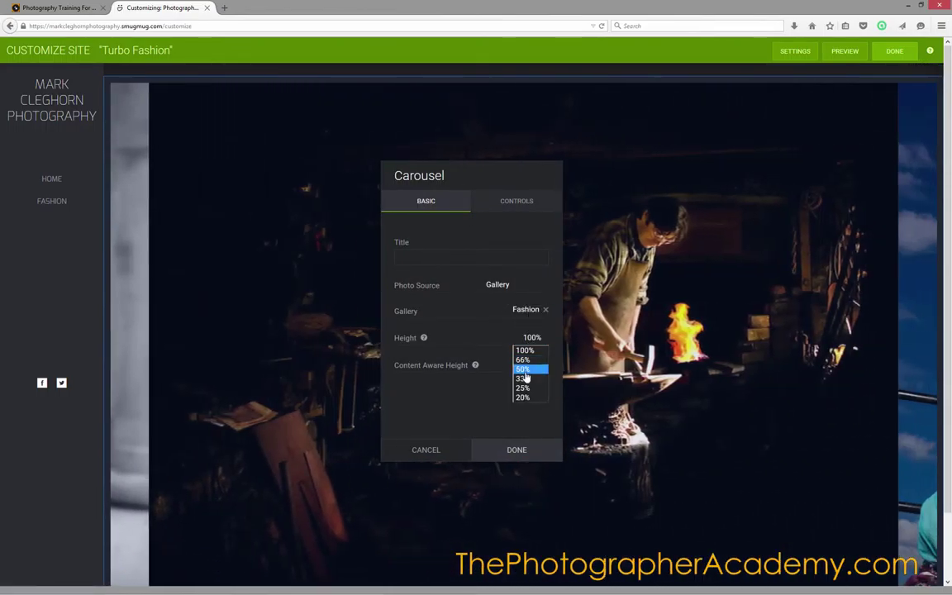
left_click(526, 370)
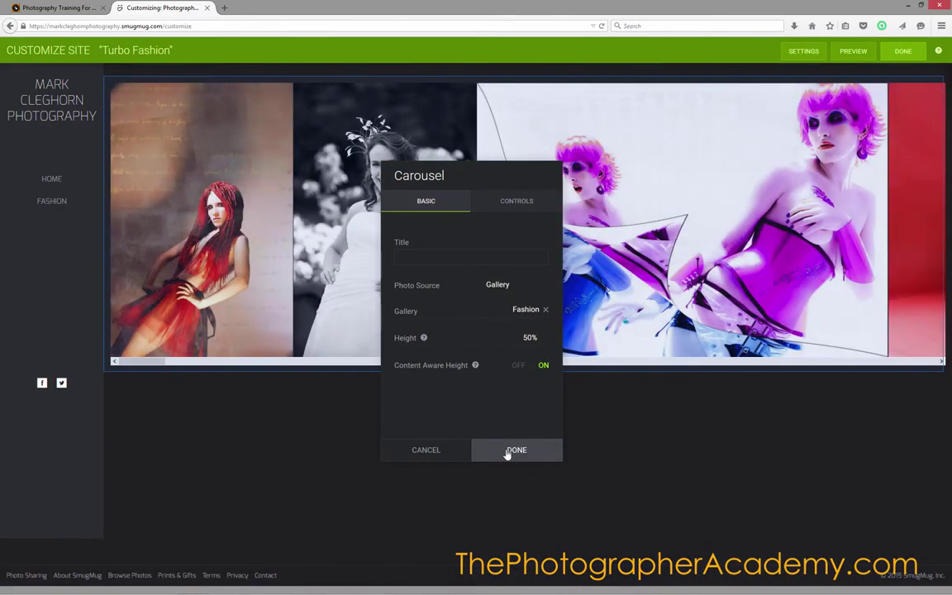
left_click(514, 450)
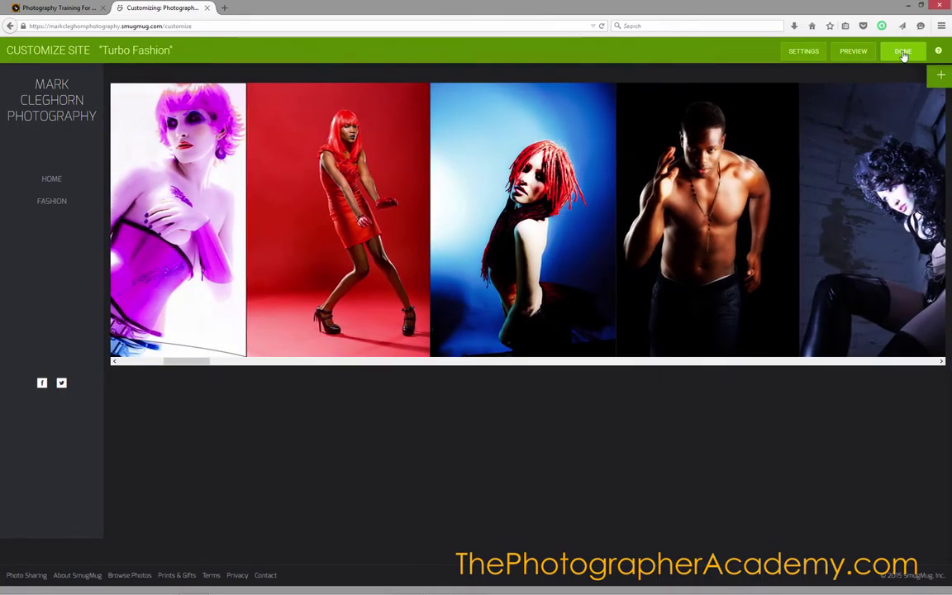
Publish the homepage changes now and scroll through the live site with the scrolling carousel
left_click(903, 53)
left_click(491, 282)
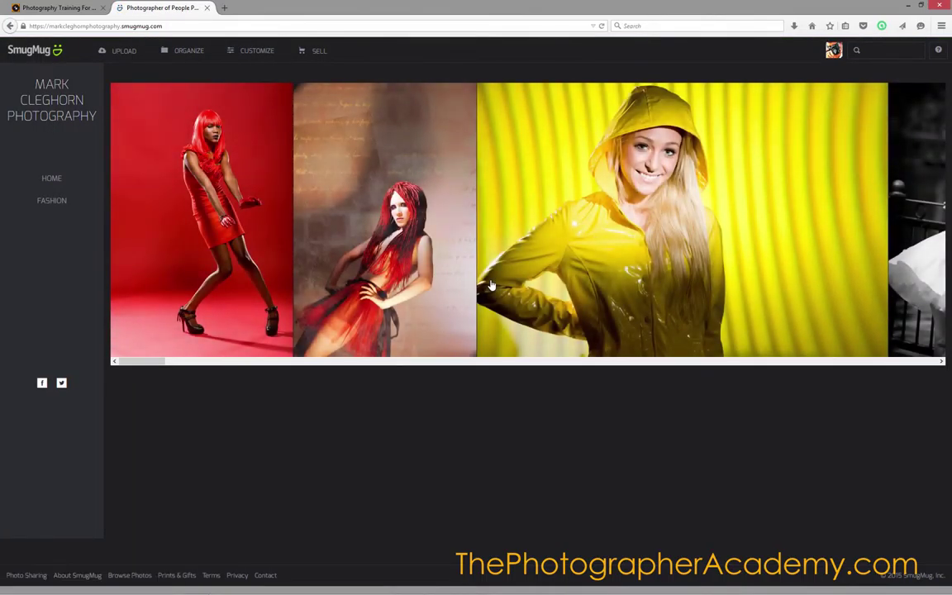
scroll(491, 284, "down", 3)
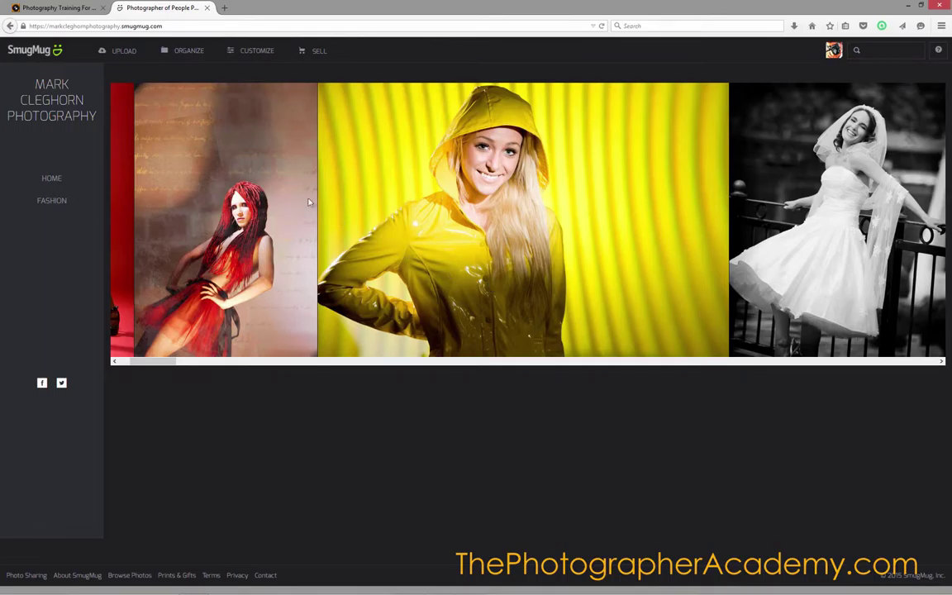
scroll(223, 116, "down", 6)
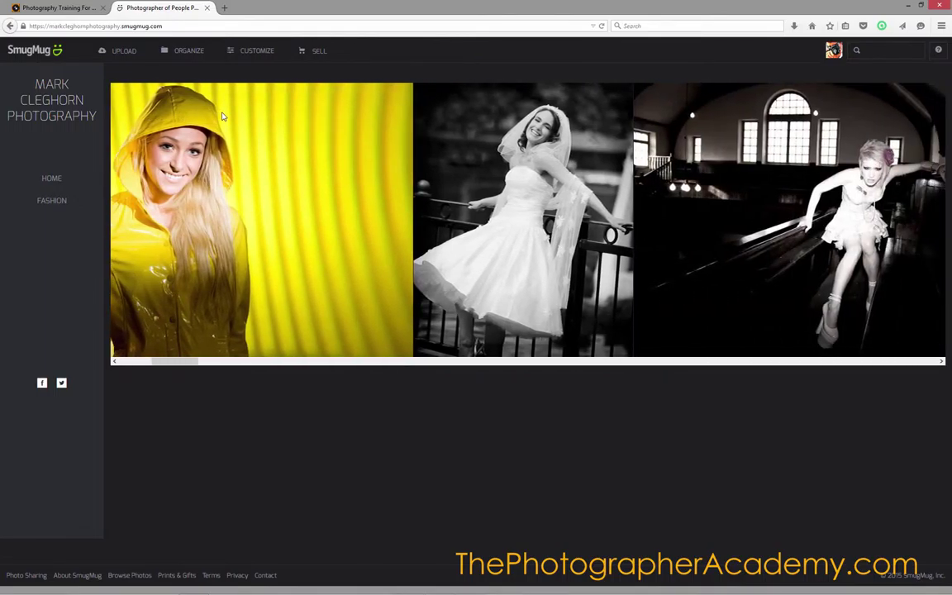
scroll(221, 117, "down", 6)
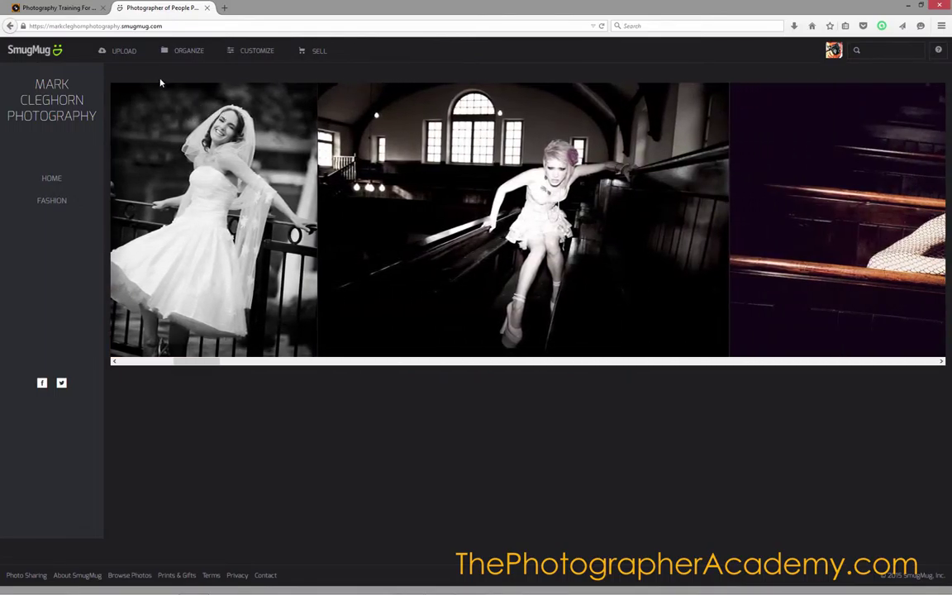
scroll(185, 59, "down", 8)
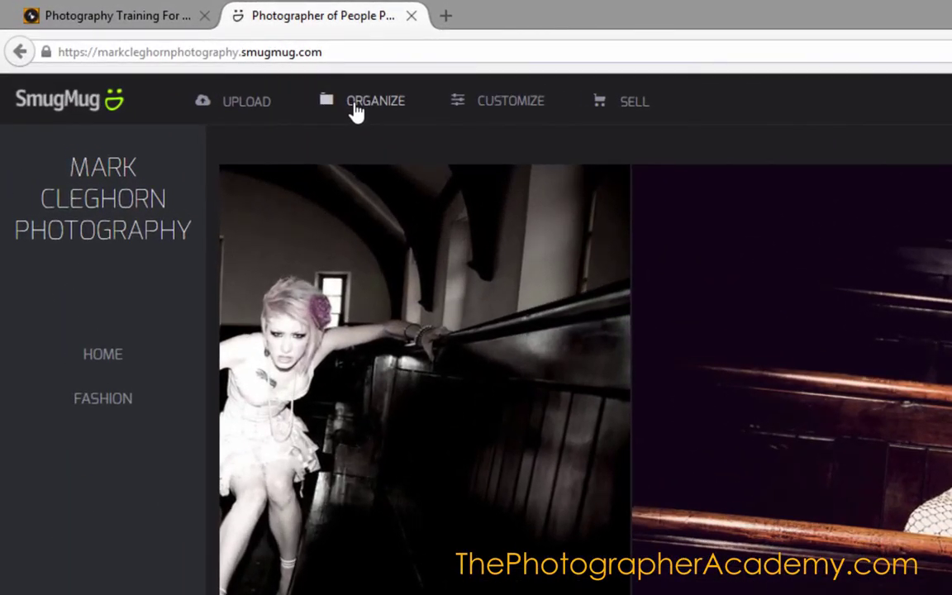
In Organize, create a new page titled 'Commercial Fashion' inside the Commercial folder
left_click(355, 100)
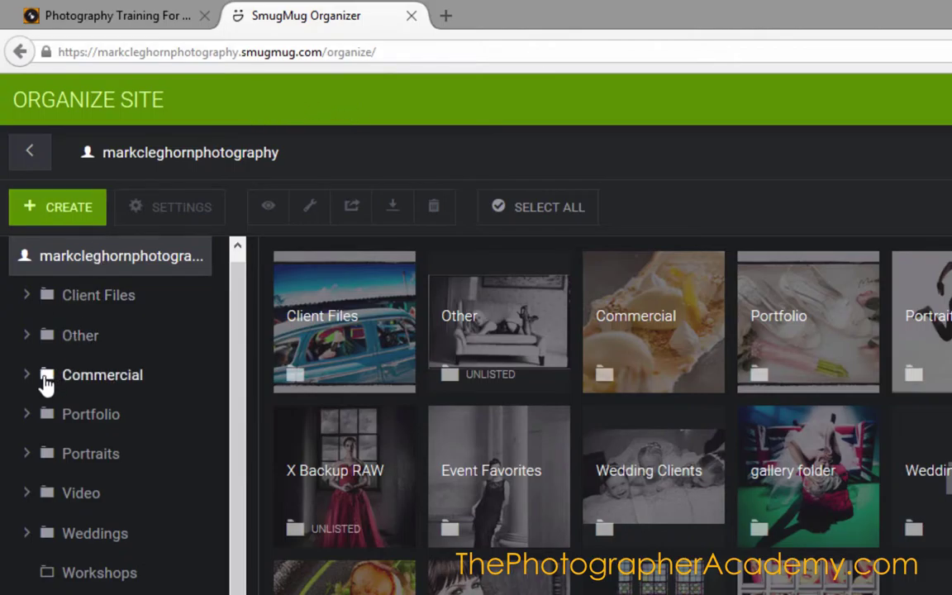
left_click(46, 383)
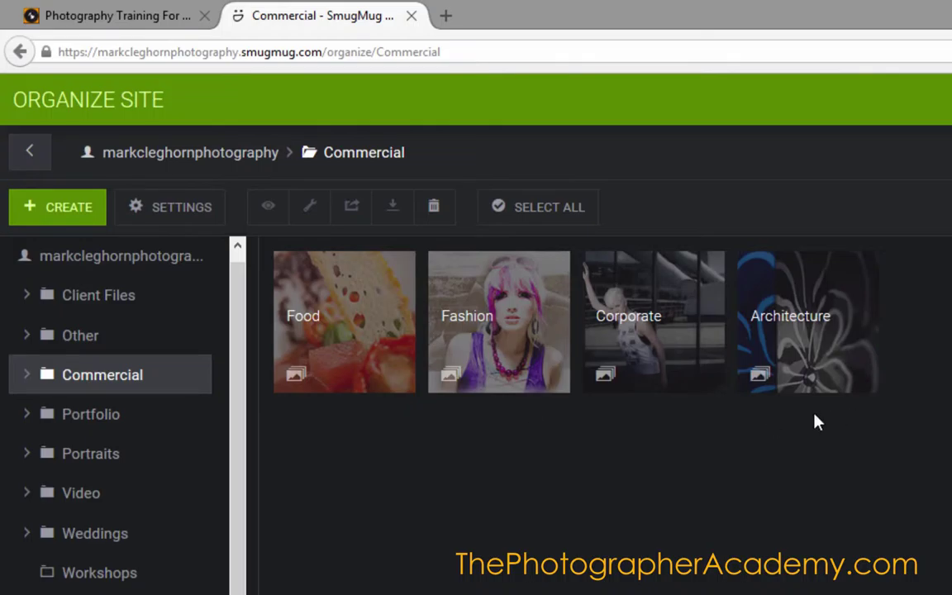
left_click(46, 213)
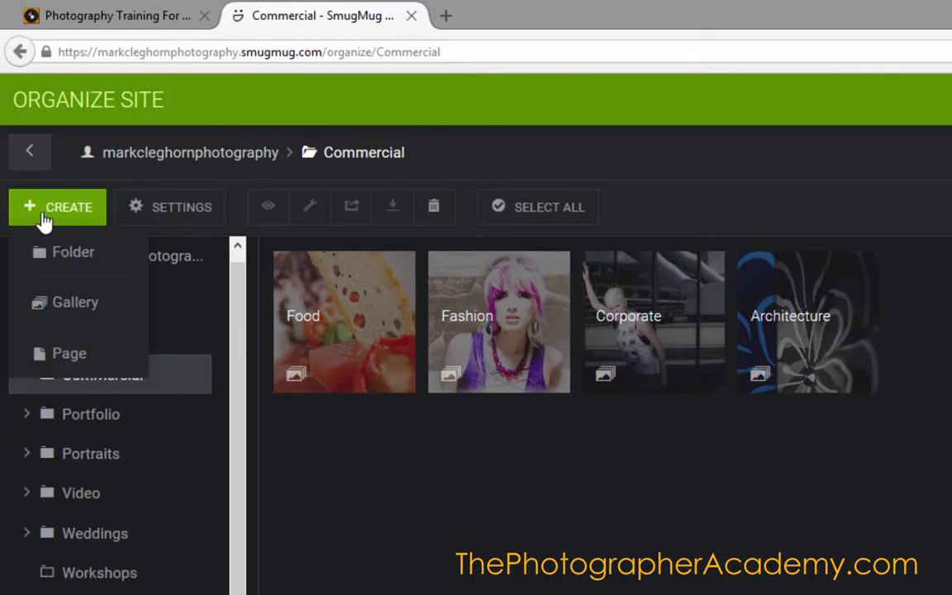
left_click(55, 357)
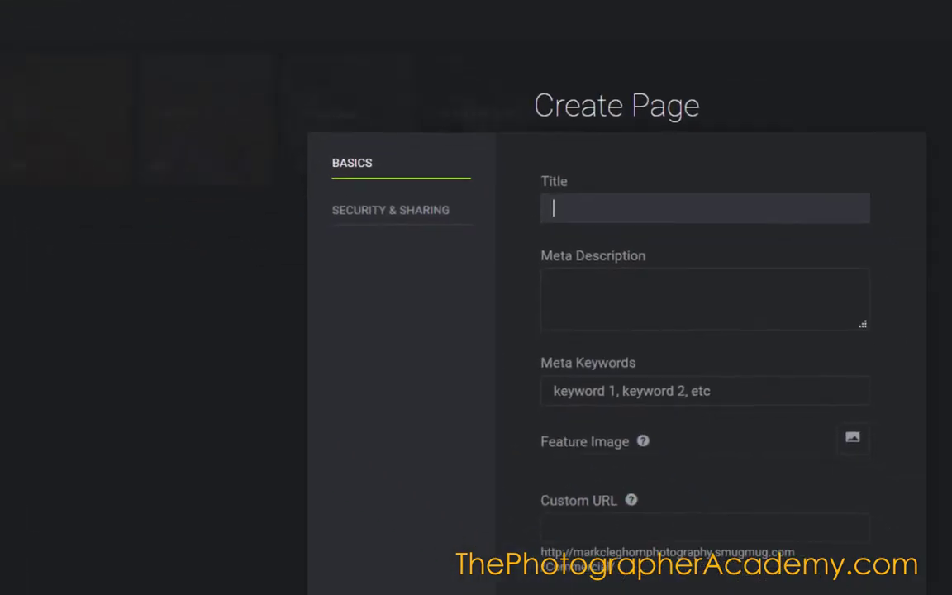
type("Comme")
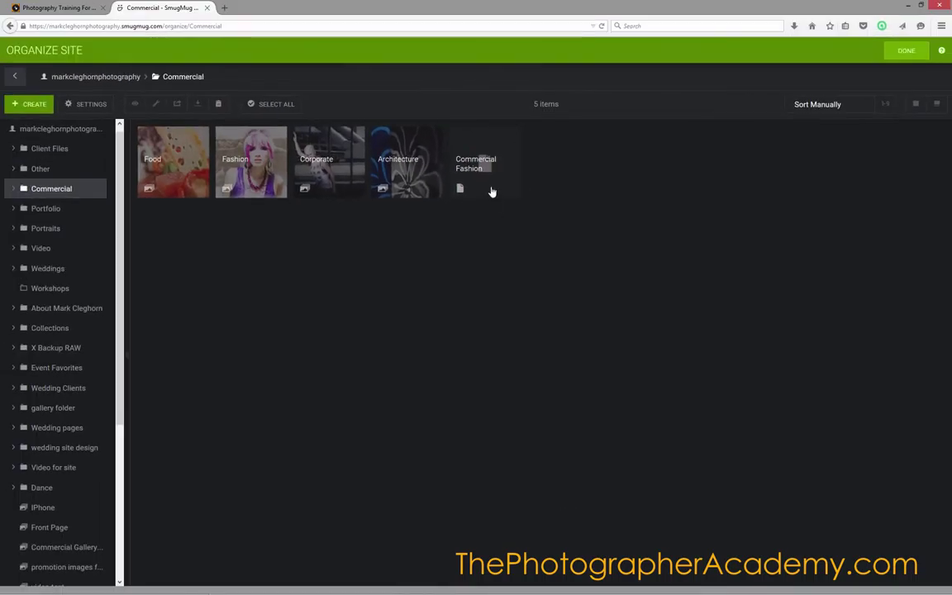
Visit the Commercial Fashion page on the live site and launch its Content and Design editor
left_click(489, 168)
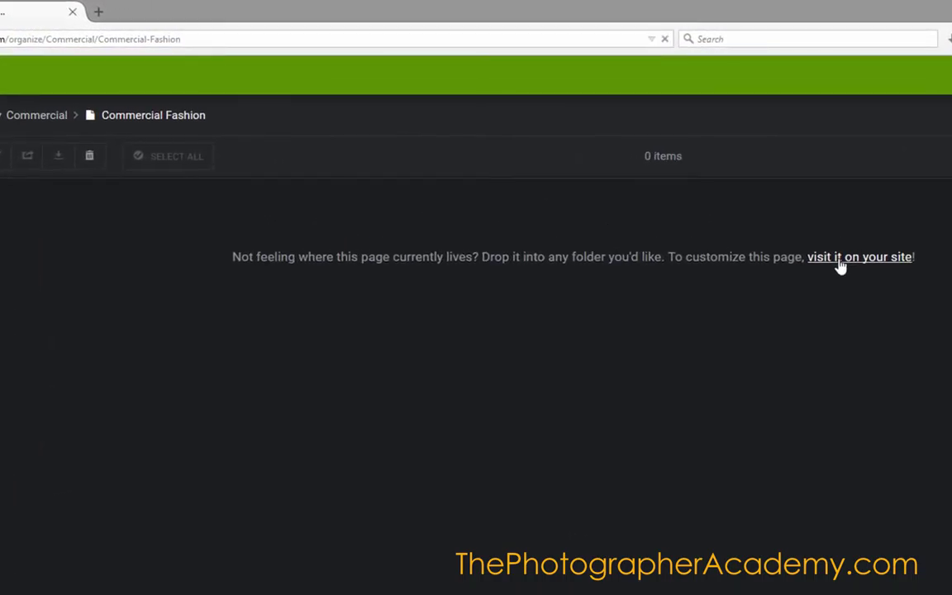
left_click(839, 258)
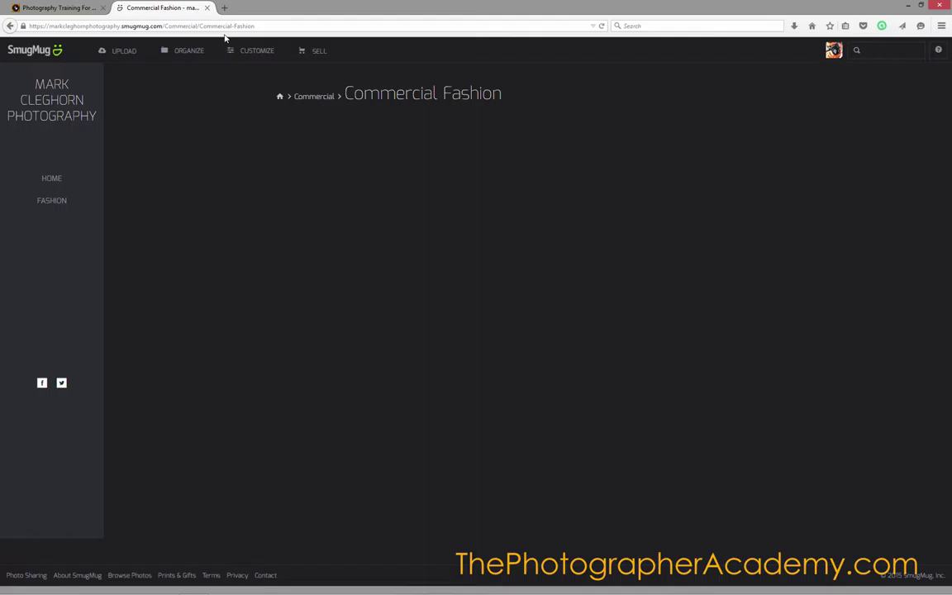
left_click(257, 51)
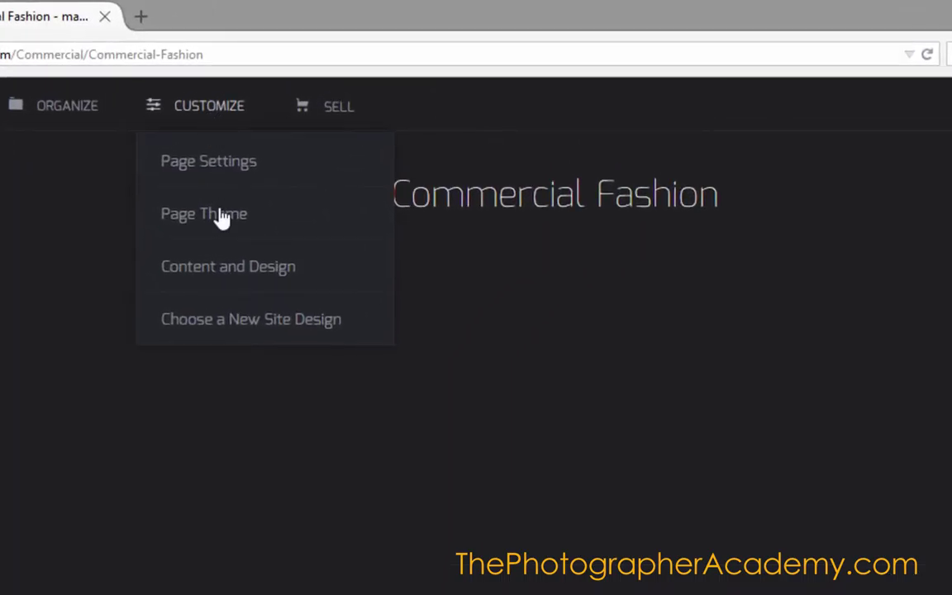
left_click(267, 277)
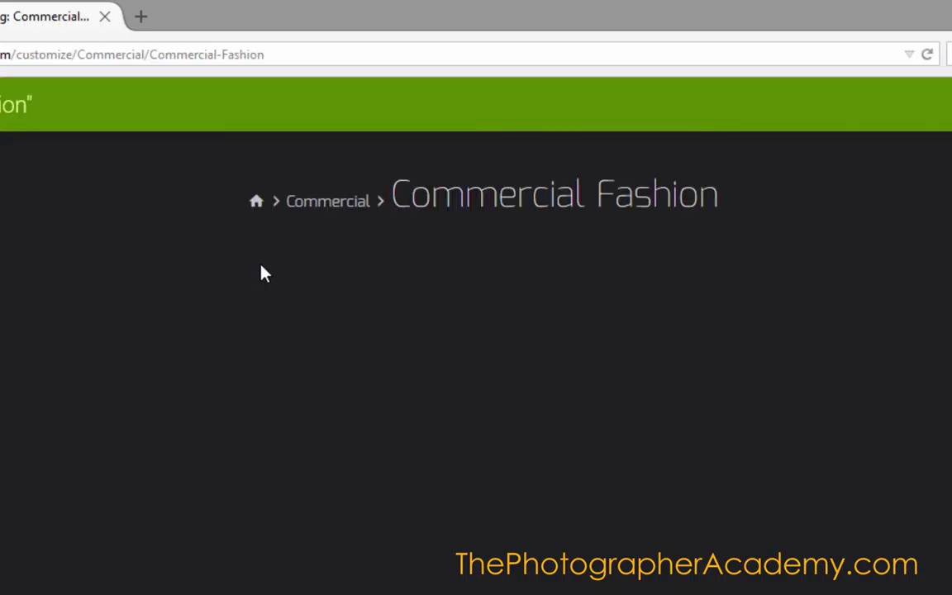
mouse_move(432, 219)
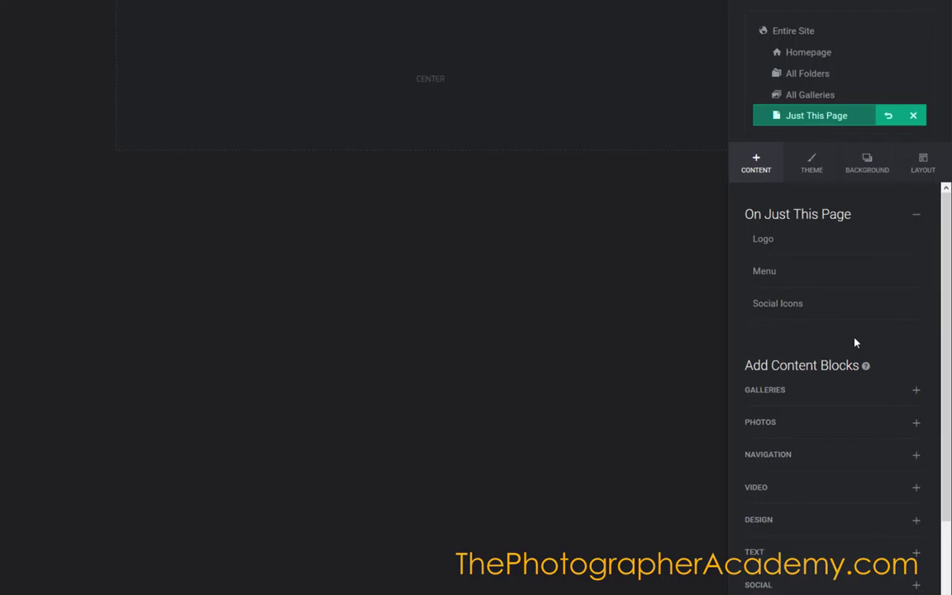
Place a Carousel block at the top of the Commercial Fashion page
left_click(773, 423)
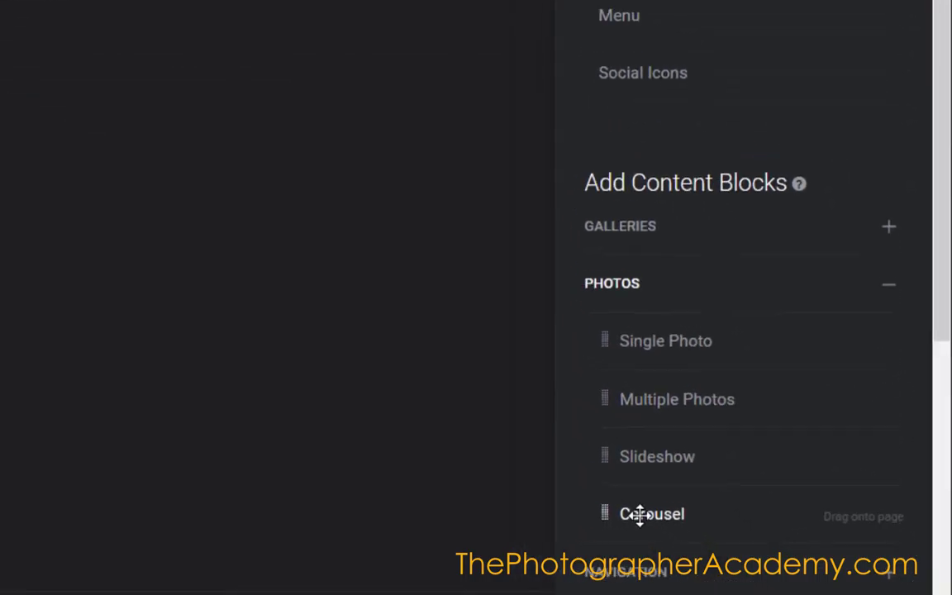
left_click_drag(639, 514, 0, 38)
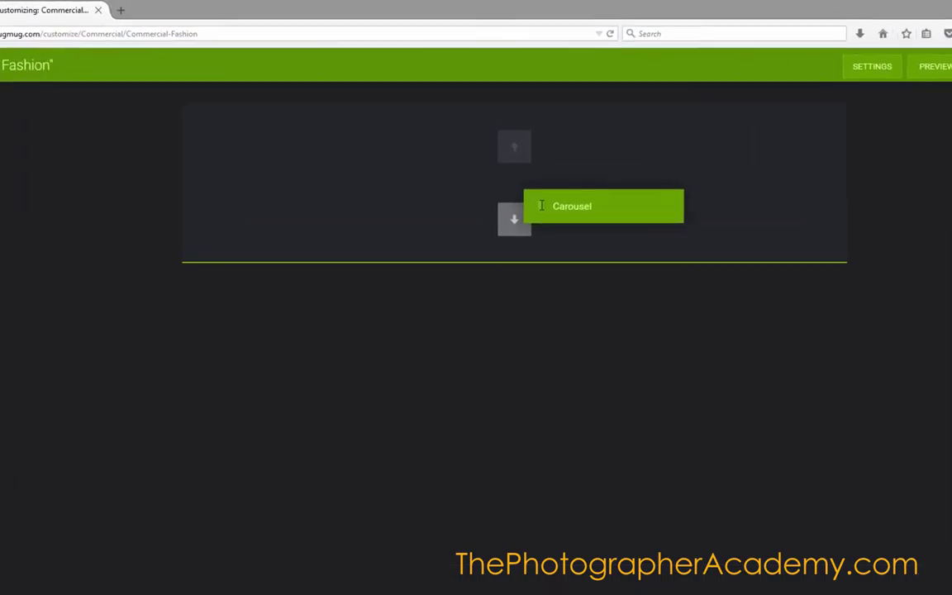
left_click_drag(541, 206, 521, 146)
left_click_drag(506, 185, 480, 183)
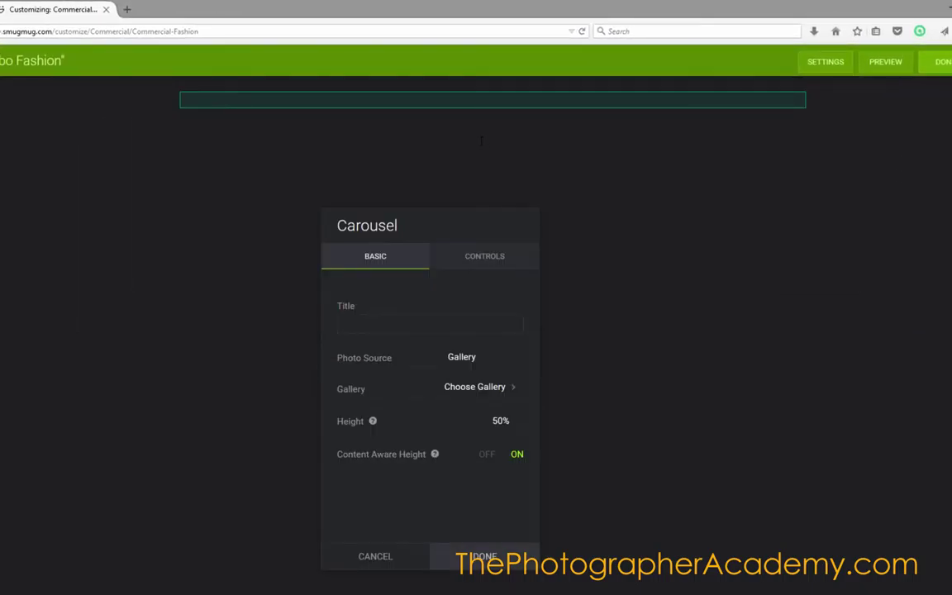
Feed the carousel from the Commercial folder's Fashion gallery and set its height to 33%
left_click(469, 388)
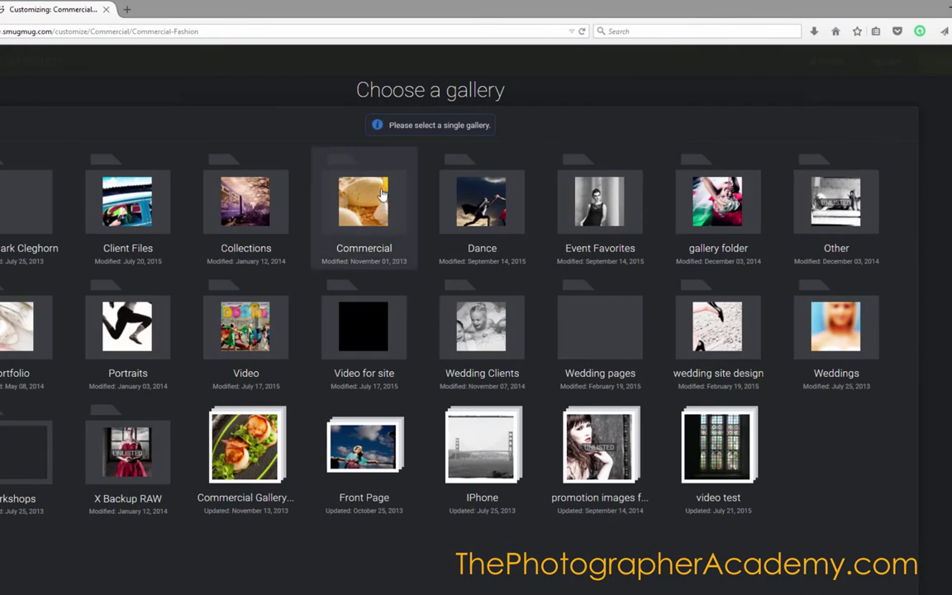
left_click(380, 198)
left_click(267, 212)
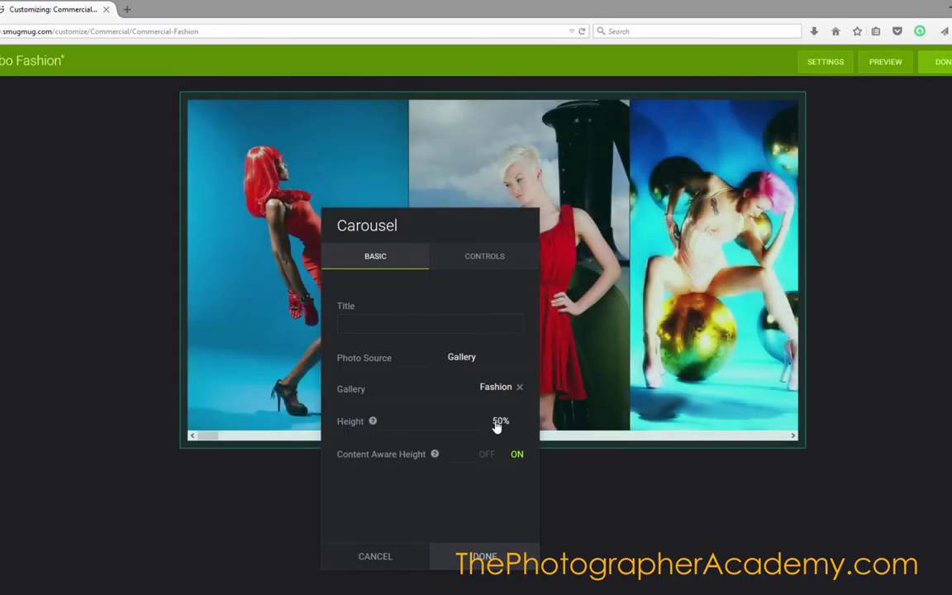
left_click(497, 425)
left_click(494, 470)
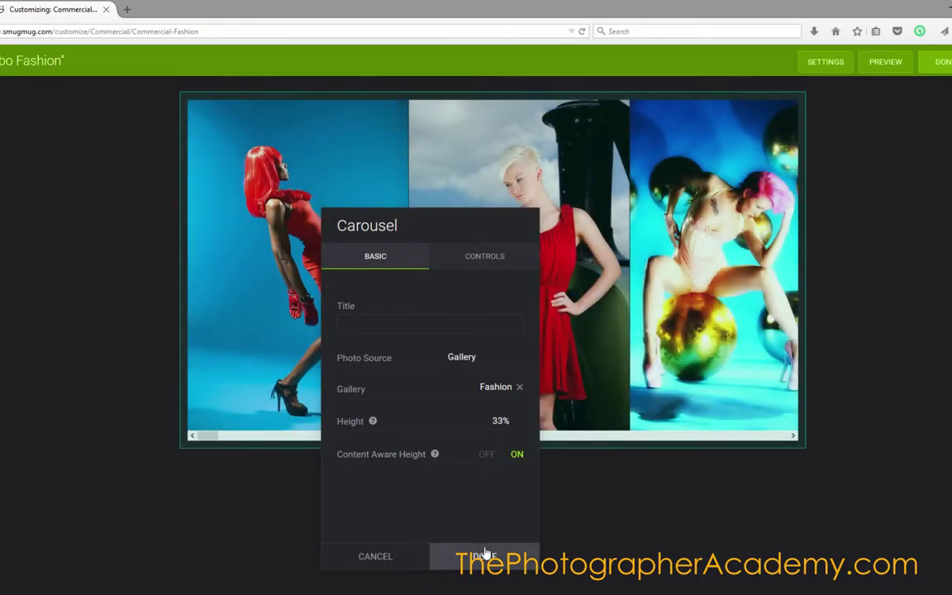
Turn navigation arrows off, set auto scroll to Fast, and enable Loop and Randomize Images
left_click(479, 258)
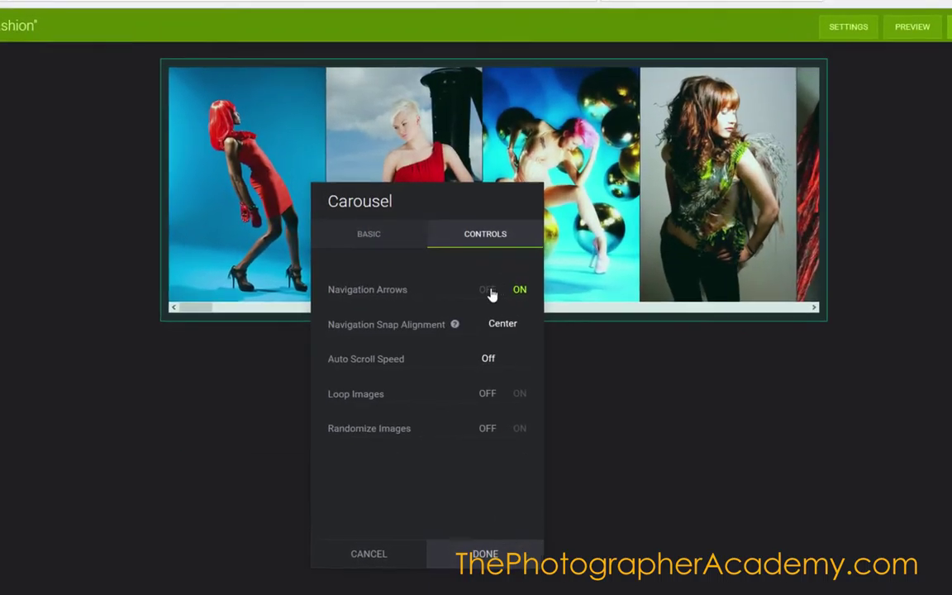
left_click(487, 308)
left_click(498, 289)
left_click(494, 337)
left_click(503, 289)
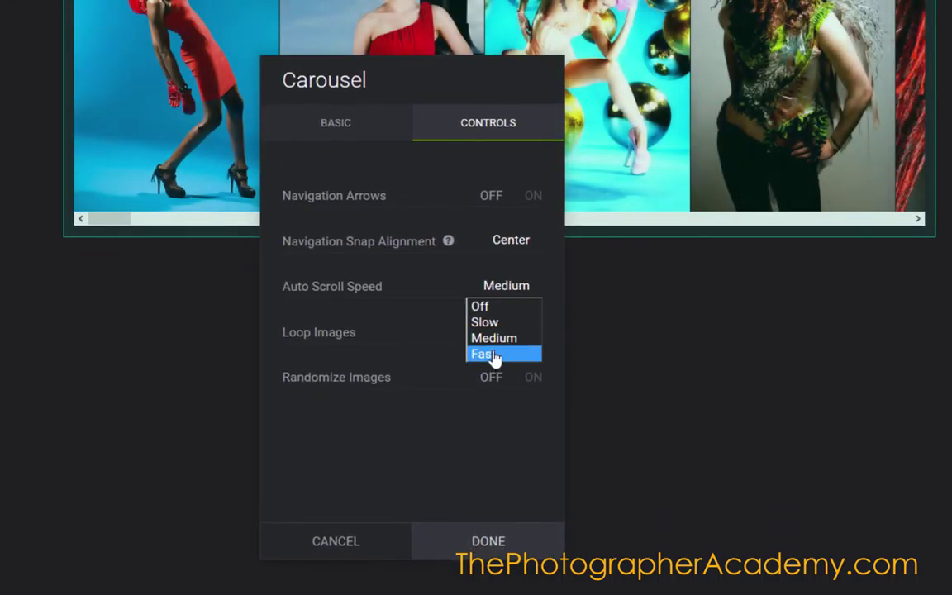
left_click(493, 355)
left_click(533, 331)
left_click(533, 378)
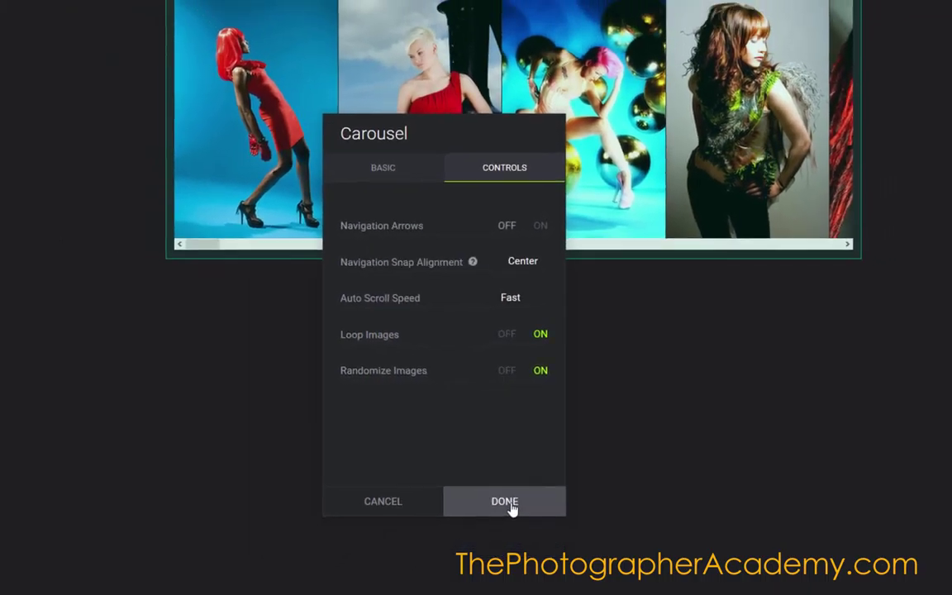
left_click(506, 502)
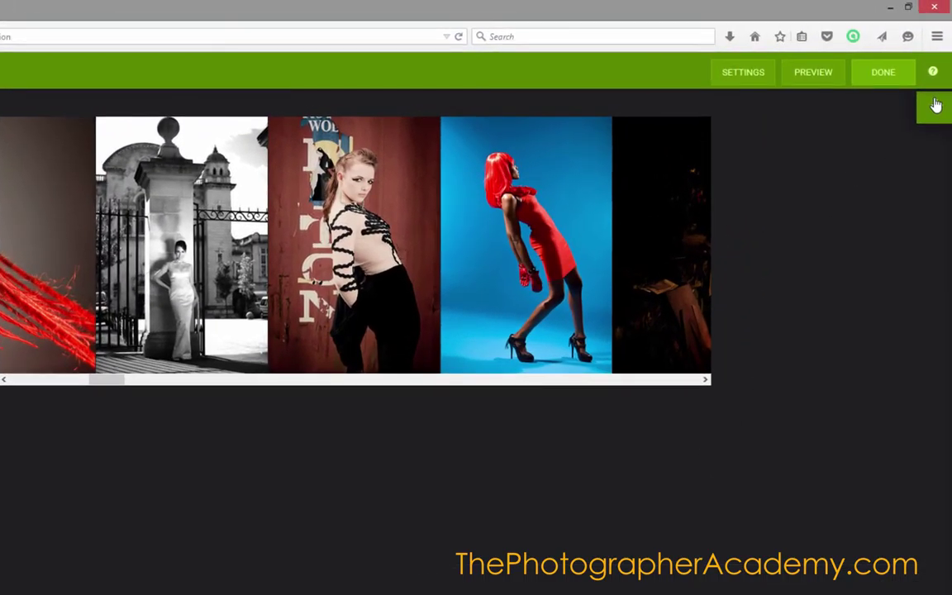
left_click(935, 105)
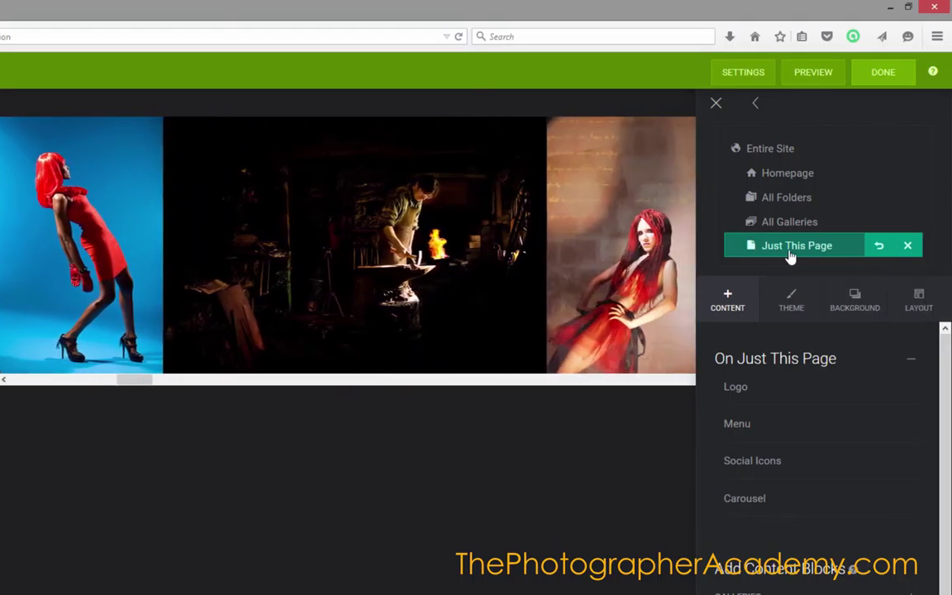
Change the page layout from Fixed 960 px to Stretchy
left_click(919, 301)
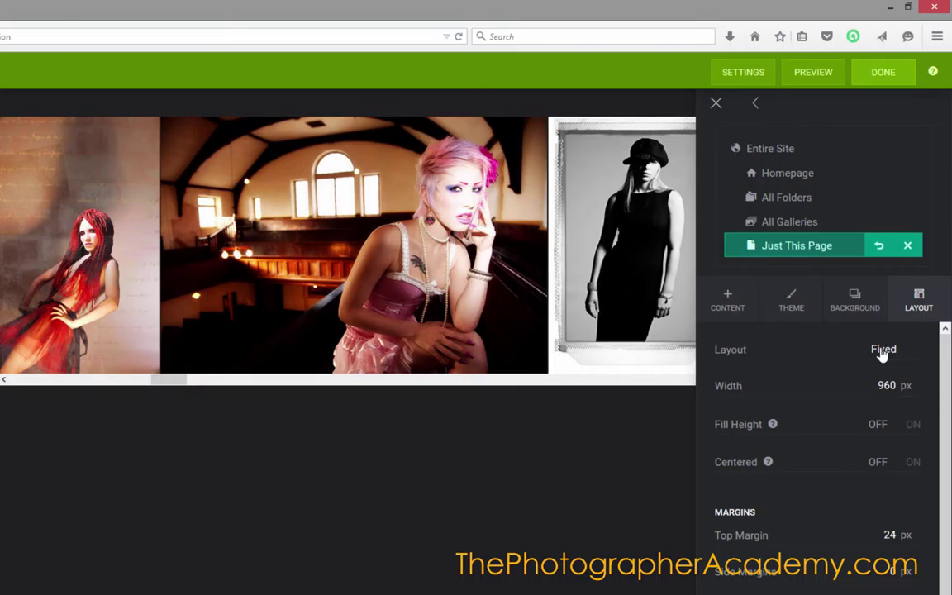
left_click(881, 351)
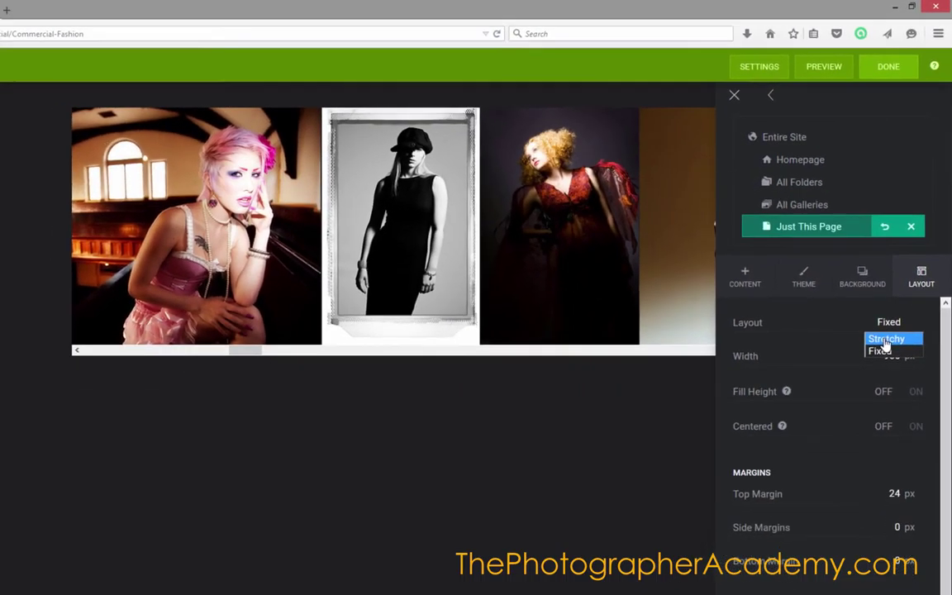
left_click(879, 366)
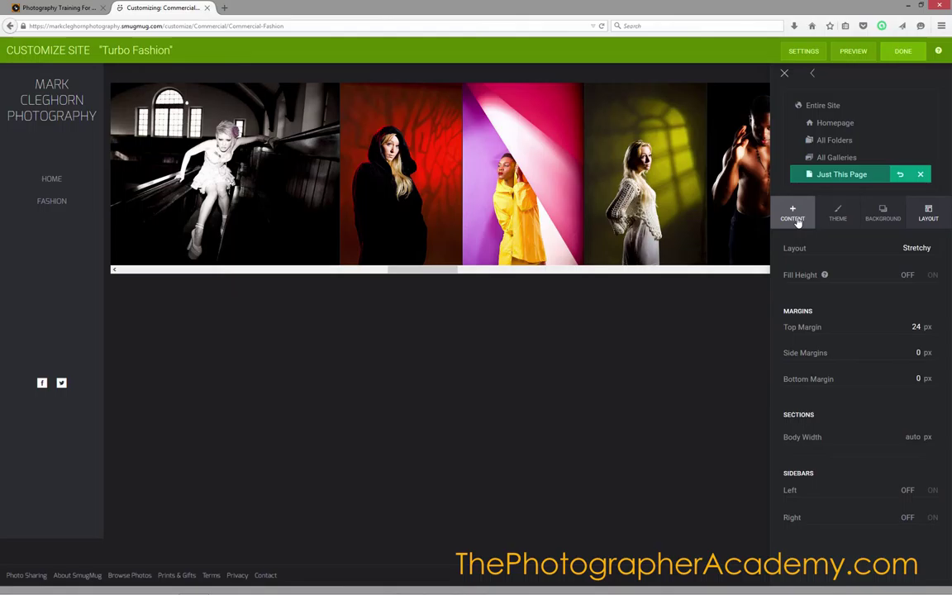
Place a Single Photo block above the carousel showing the last photo from Commercial > Fashion
left_click(795, 217)
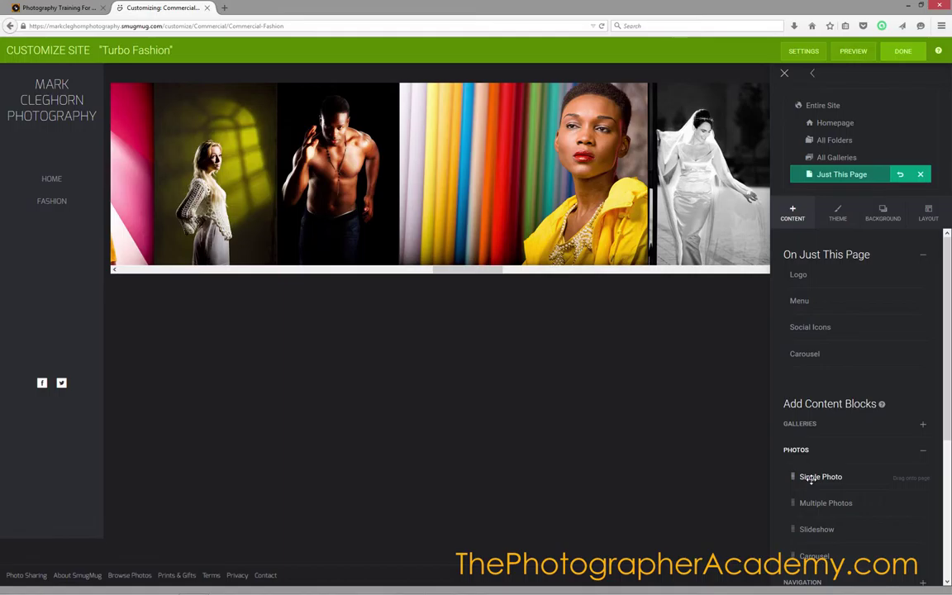
left_click_drag(810, 478, 514, 82)
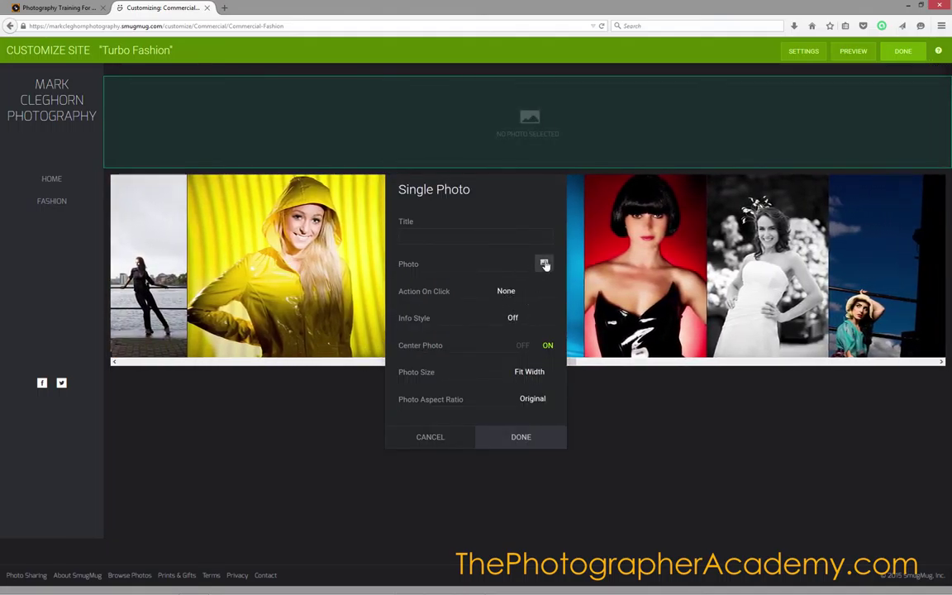
left_click(544, 264)
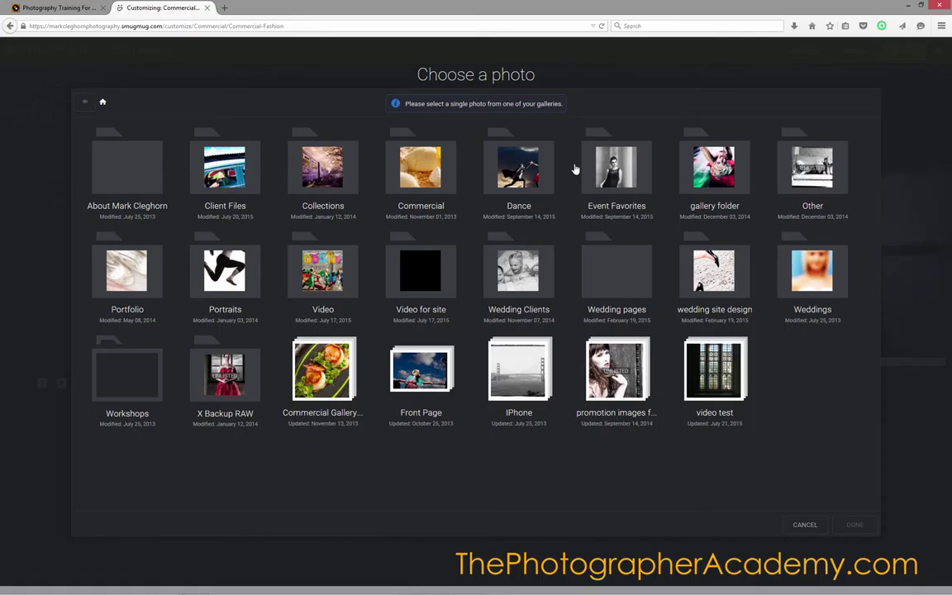
left_click(422, 172)
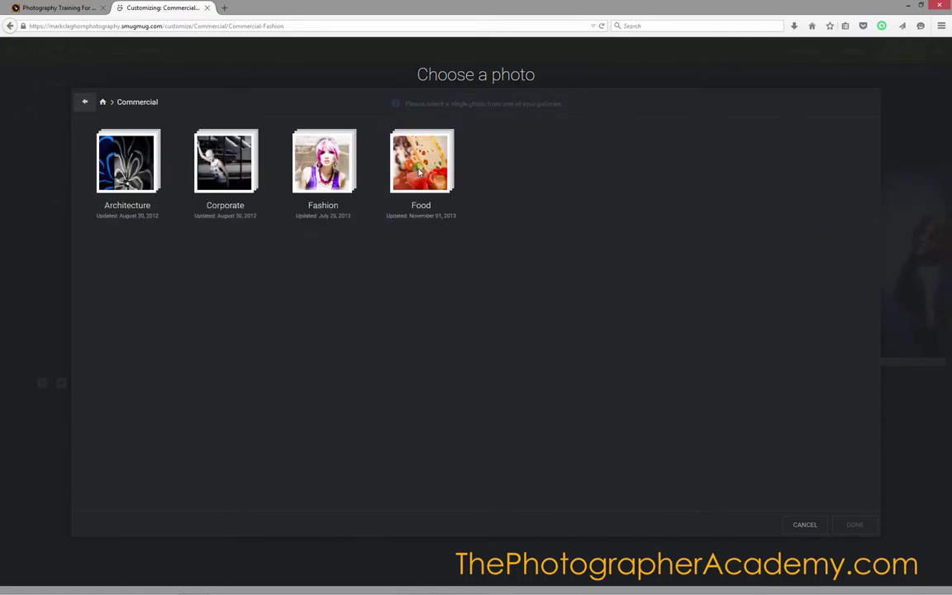
left_click(322, 170)
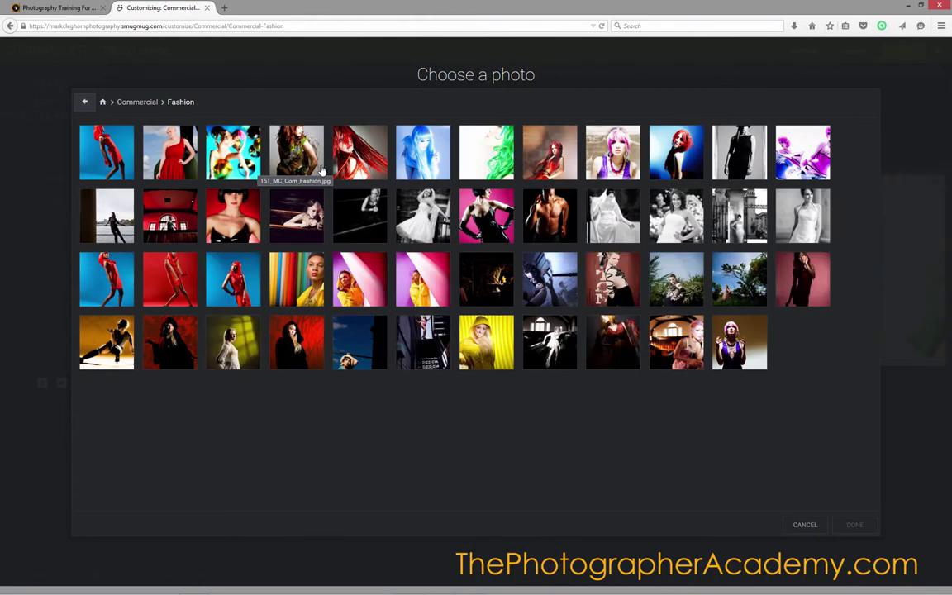
left_click(752, 349)
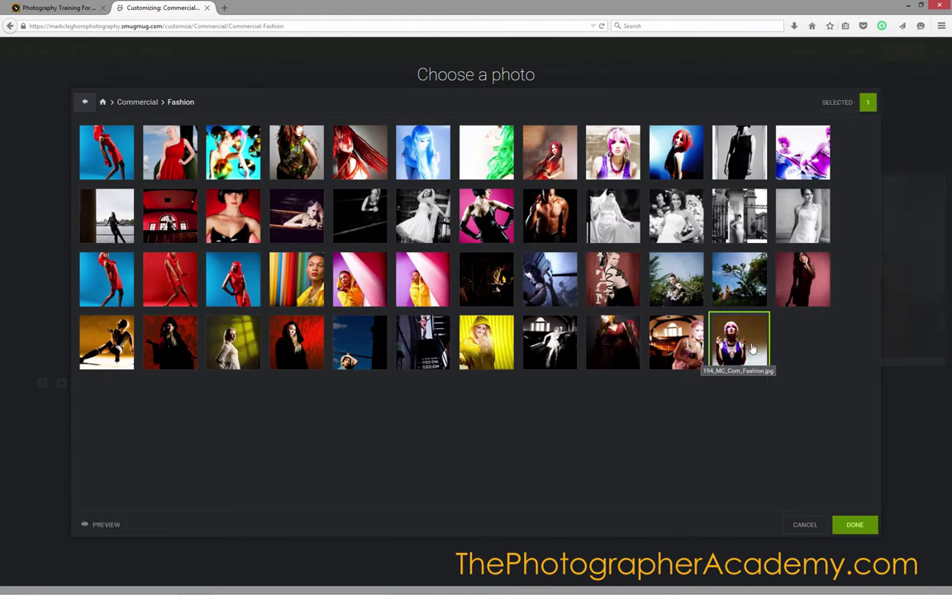
left_click(865, 525)
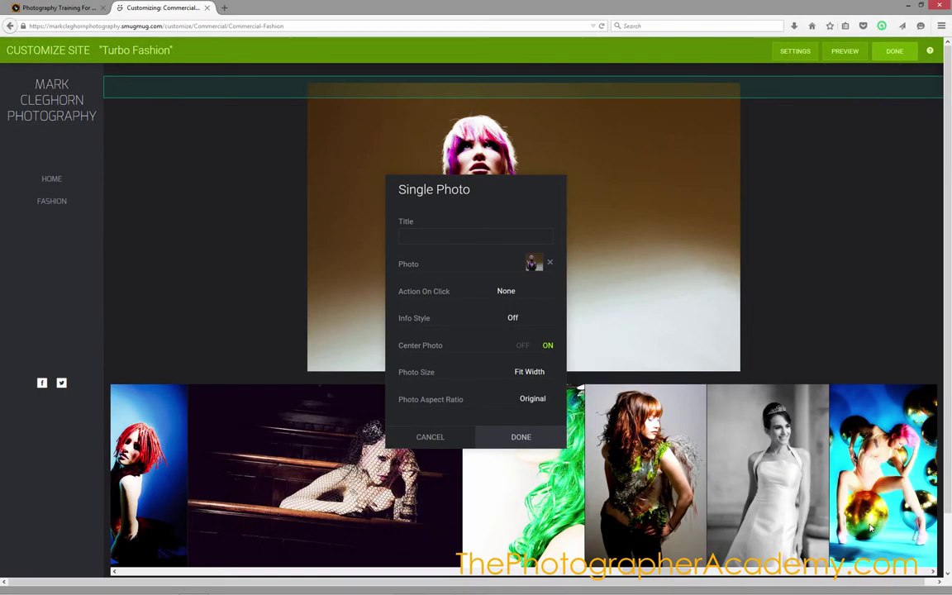
Set the photo size to Small with Center Photo off, and confirm the block
left_click(530, 372)
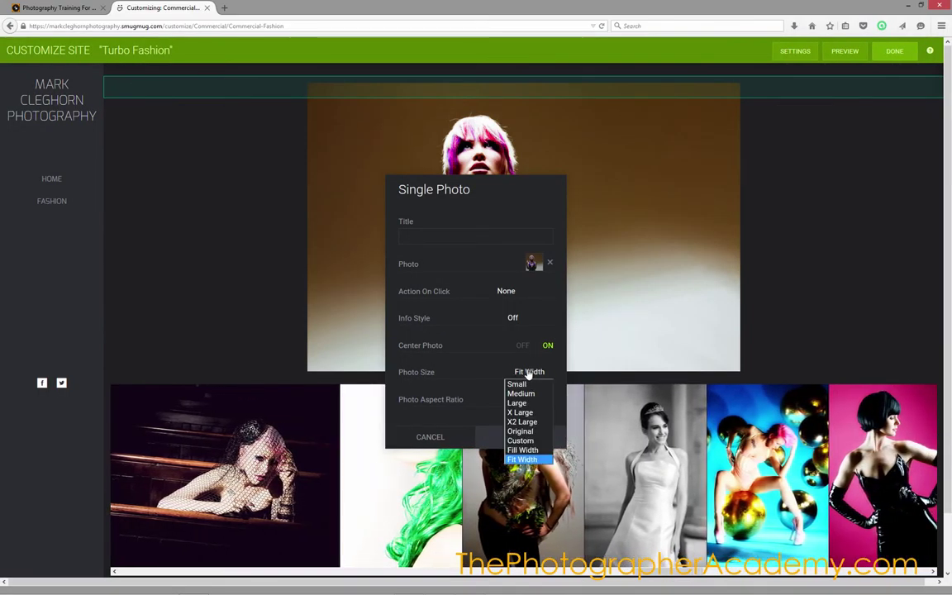
left_click(520, 403)
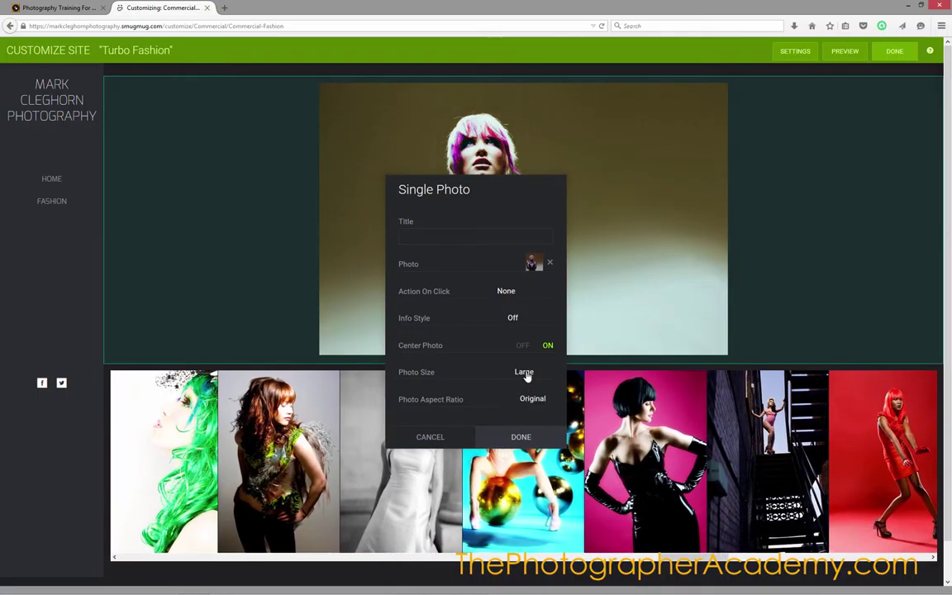
left_click(525, 374)
left_click(518, 385)
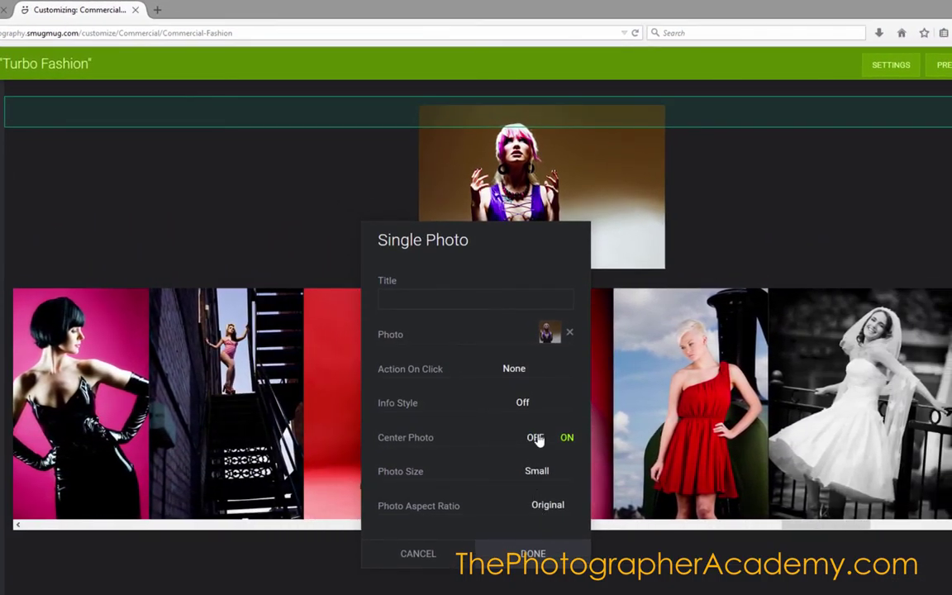
left_click(536, 440)
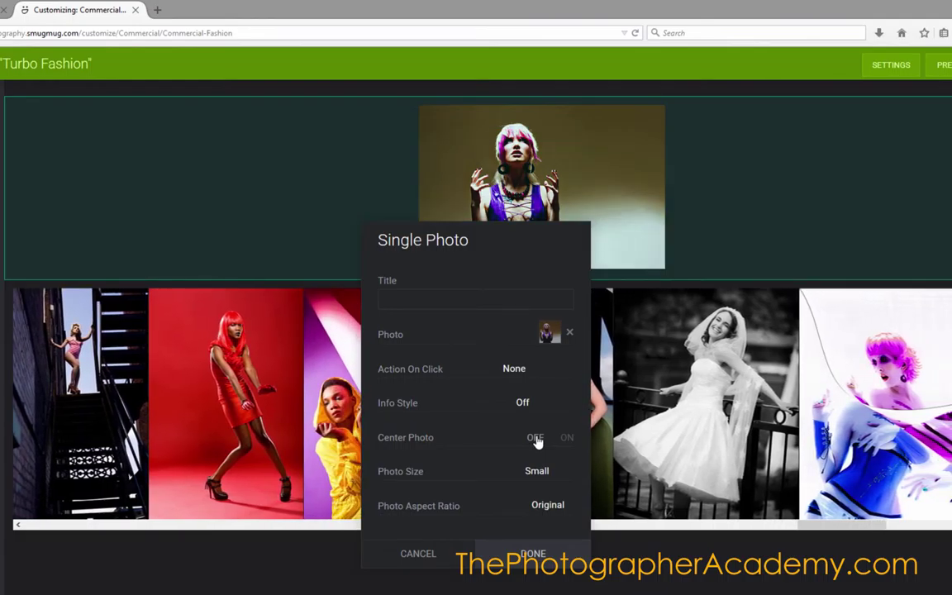
left_click(531, 553)
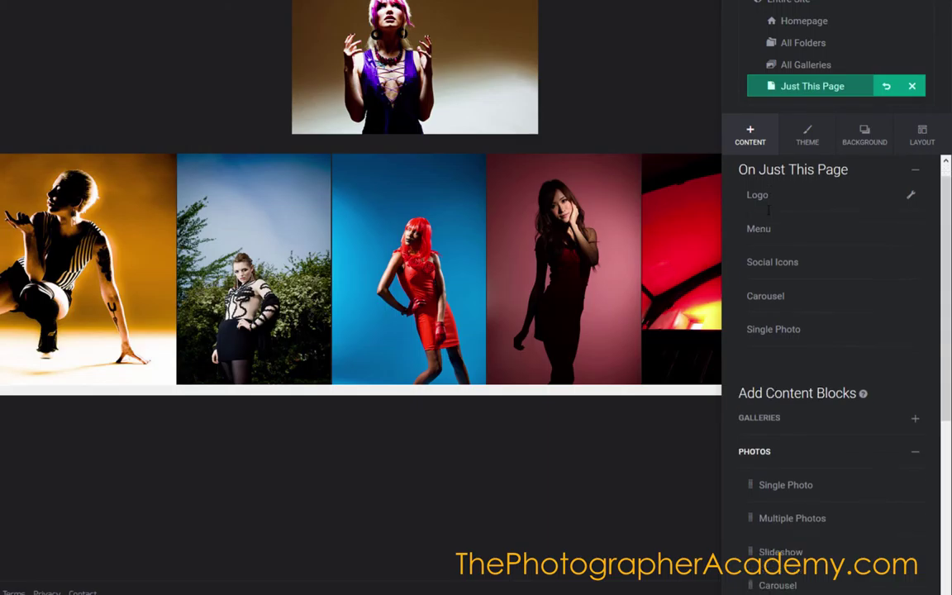
scroll(769, 219, "down", 4)
Add a top-left Text block headed 'Commercial Fashion' with two placeholder lines below it
left_click(748, 422)
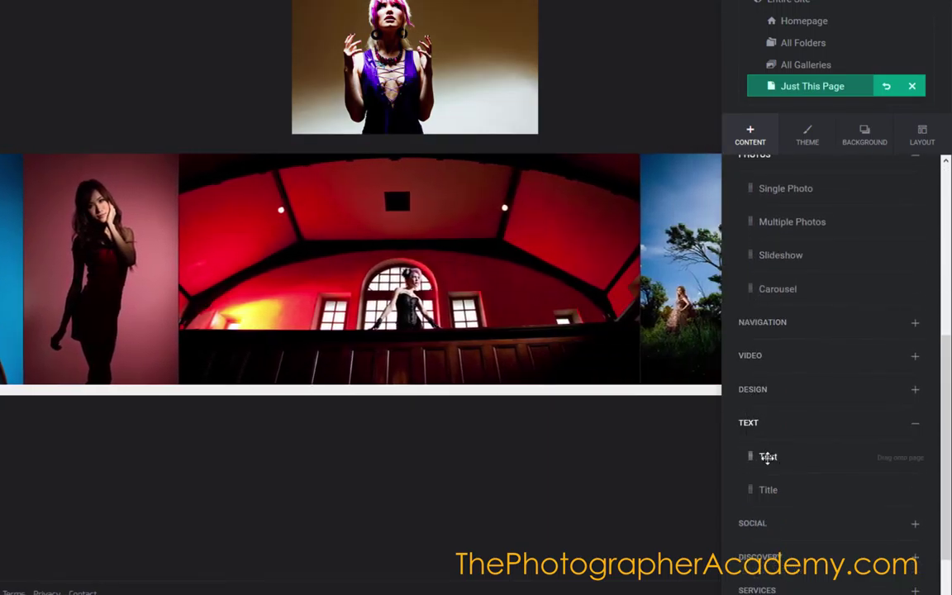
left_click_drag(768, 457, 343, 69)
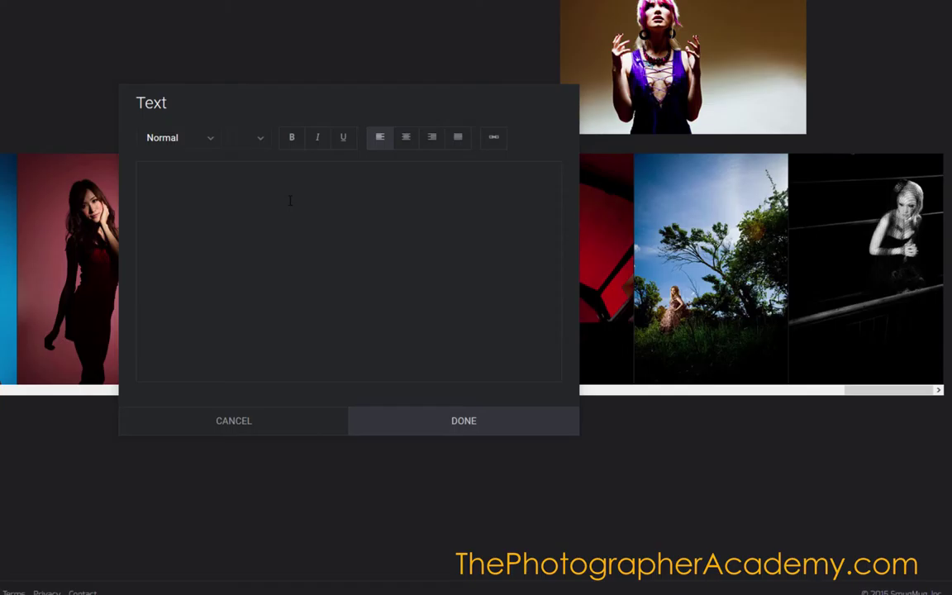
type("Commercial Fashion")
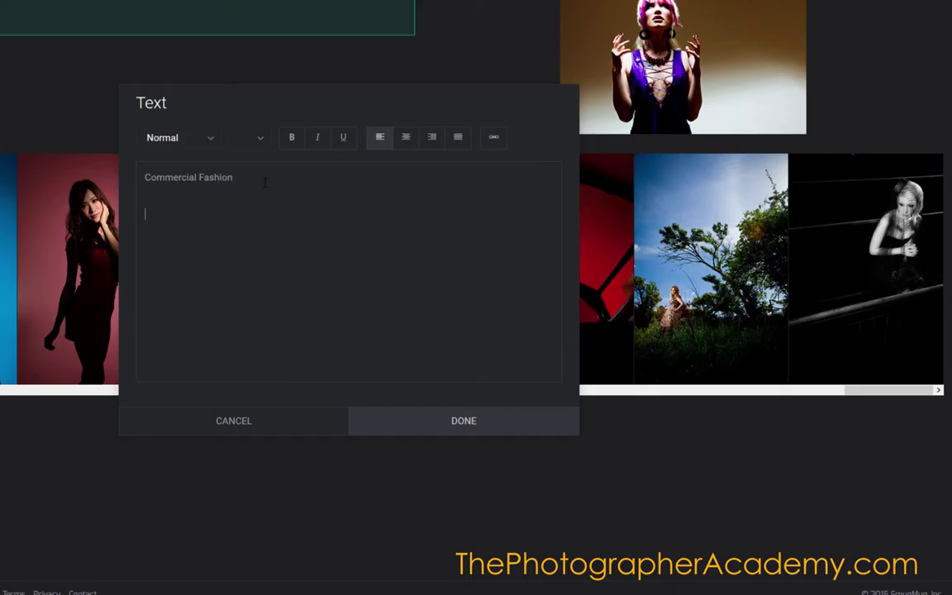
key("Return")
key("Return")
type("sdfghsdfhsfgh")
key("Return")
type("sfghsdfhsrfgh")
key("Return")
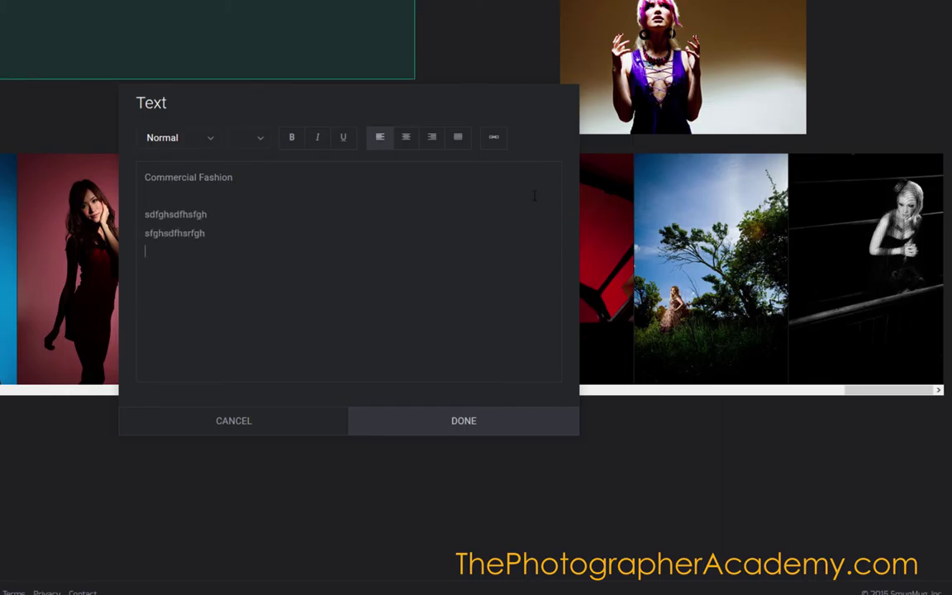
left_click(456, 426)
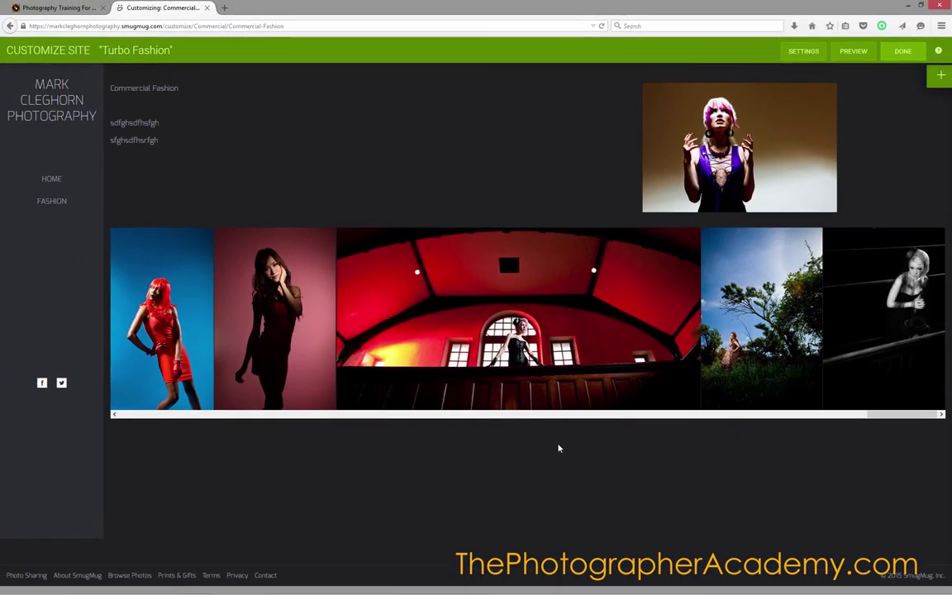
Finish editing and choose Publish Now to make the page changes live
left_click(904, 51)
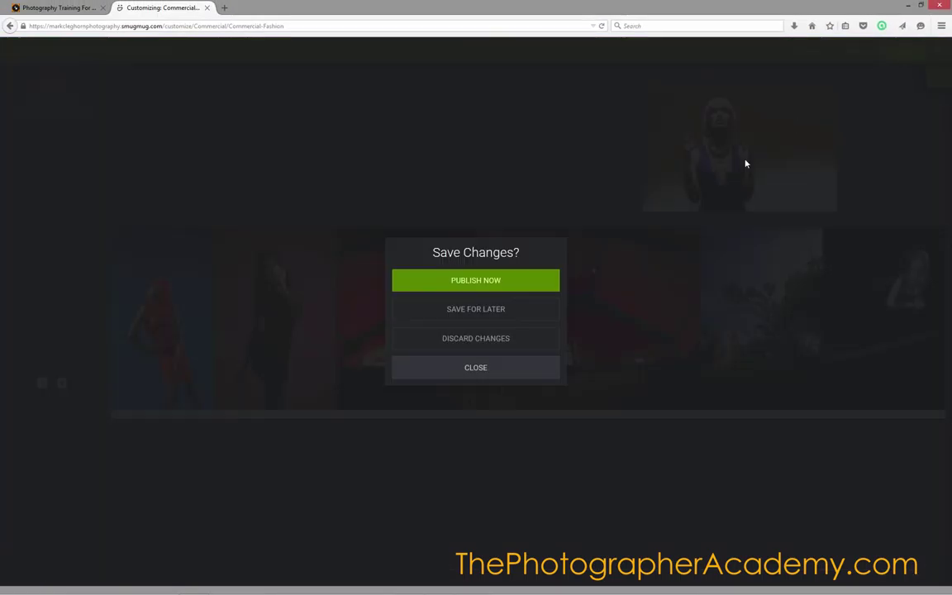
left_click(486, 280)
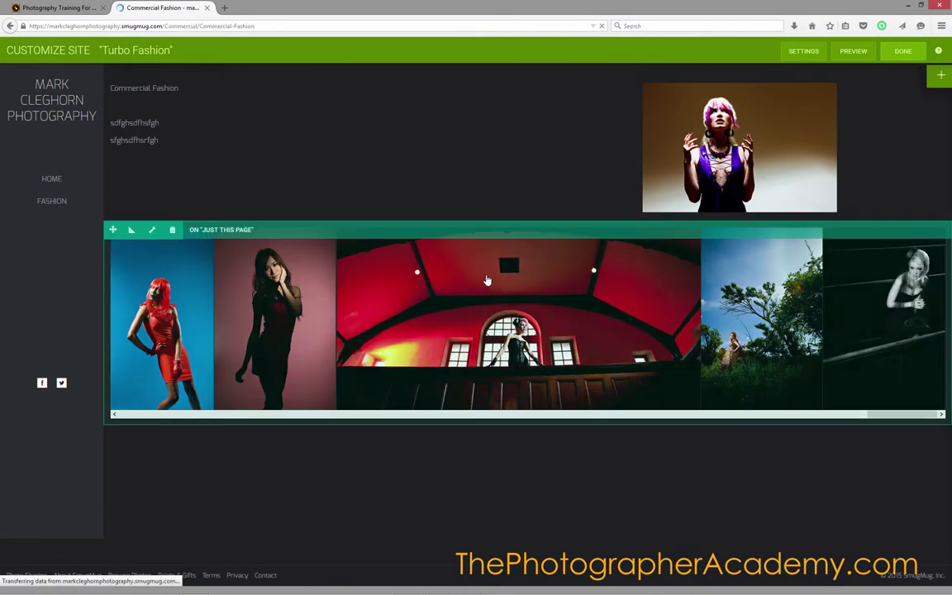